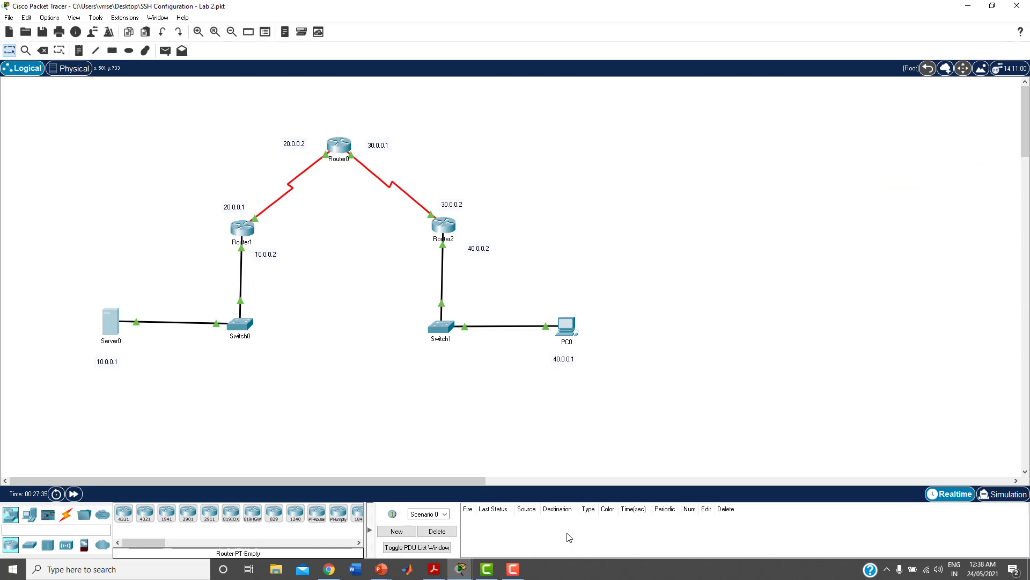
# Zoom in on the topology and recenter it so the routers, Server0, PC0 and their address labels fill the workspace
pyautogui.click(198, 32)
pyautogui.click(198, 32)
pyautogui.click(197, 32)
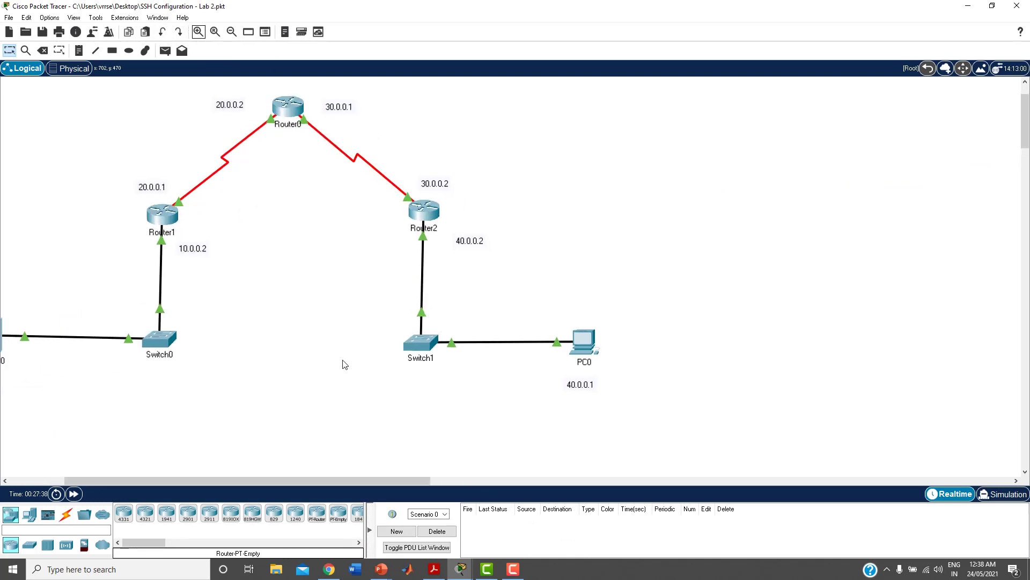
pyautogui.moveTo(383, 477); pyautogui.dragTo(260, 465)
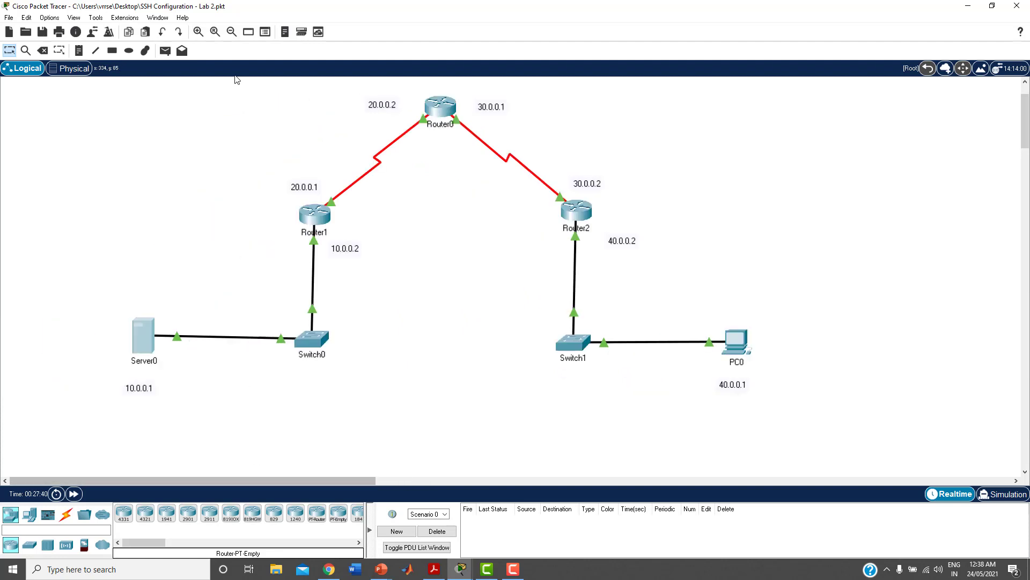
pyautogui.click(199, 32)
pyautogui.click(199, 32)
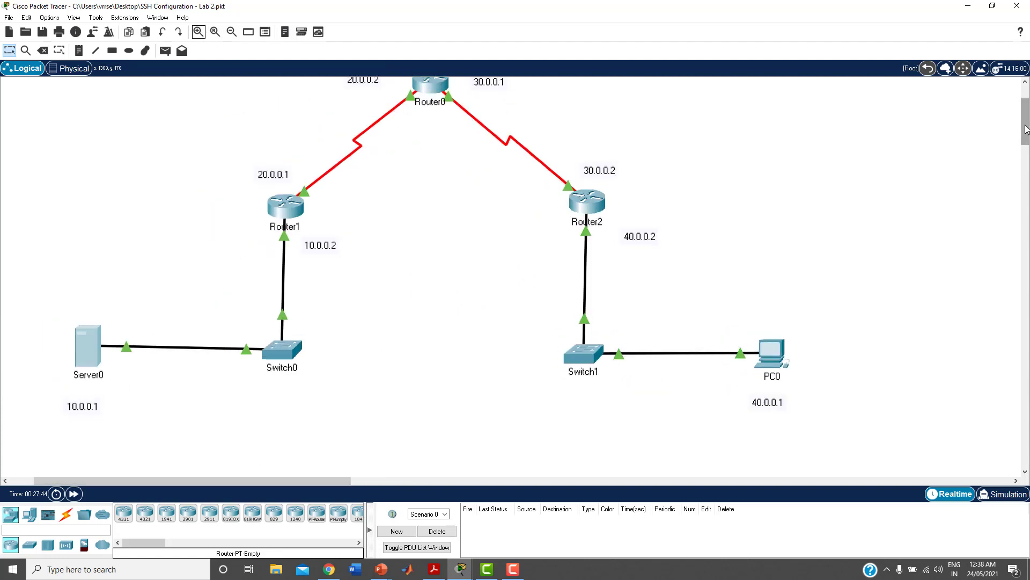
pyautogui.scroll(3, 1023, 124)
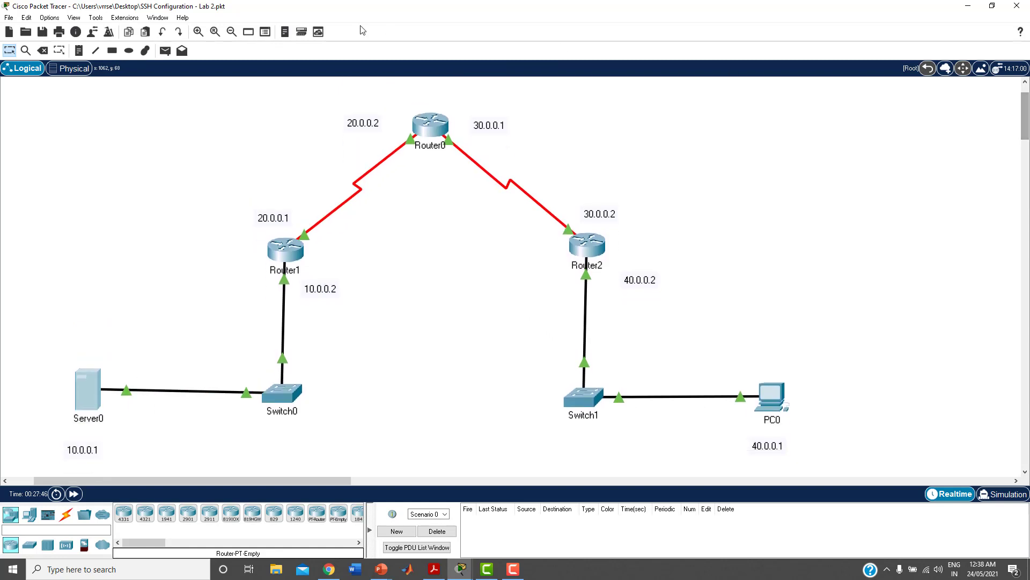
pyautogui.click(197, 33)
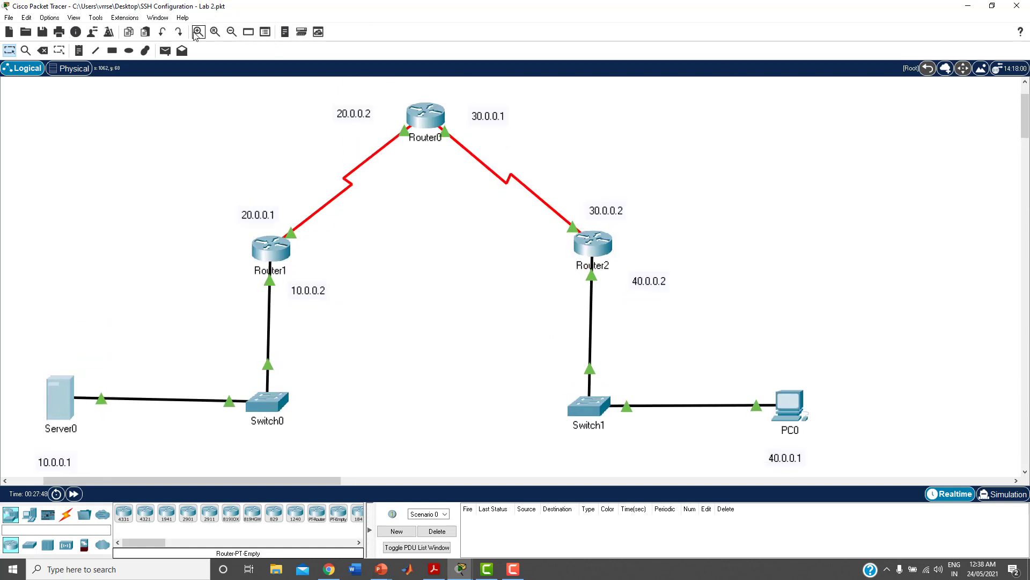
pyautogui.click(197, 33)
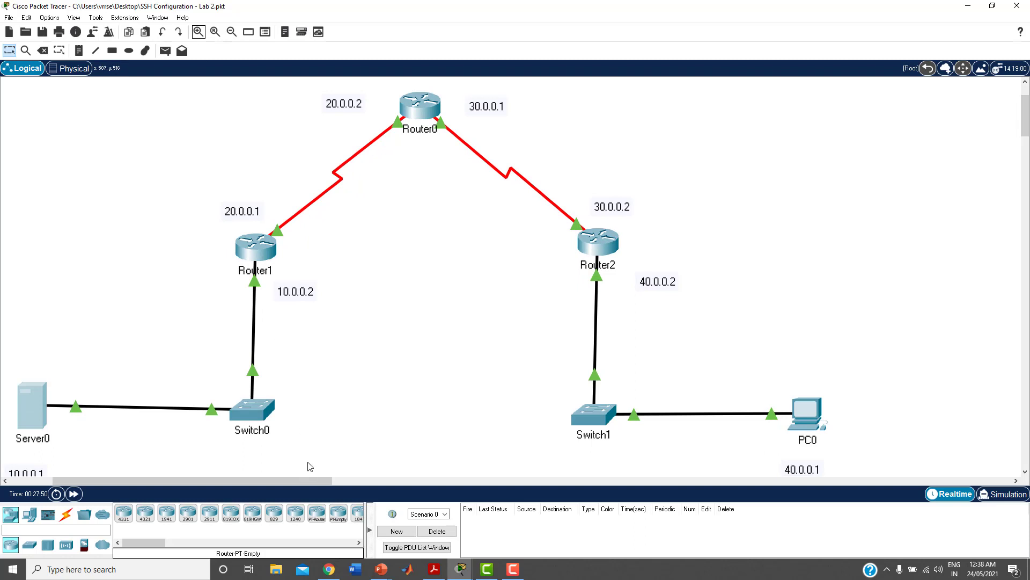
pyautogui.moveTo(308, 479); pyautogui.dragTo(278, 478)
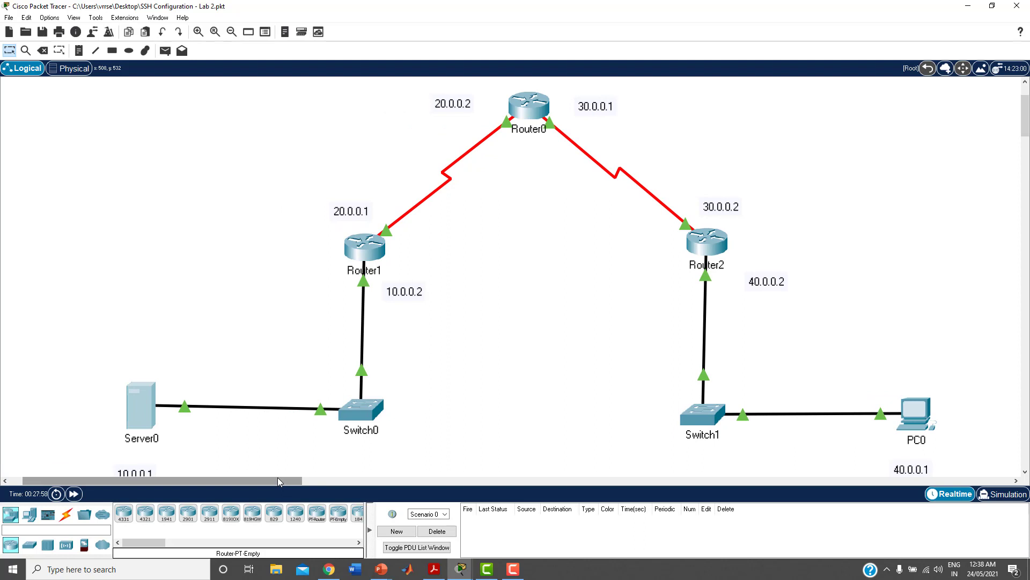
# Enter ping 40.0.0.1 at Server0's command prompt and drag PC0's 40.0.0.1 label above PC0
pyautogui.click(142, 420)
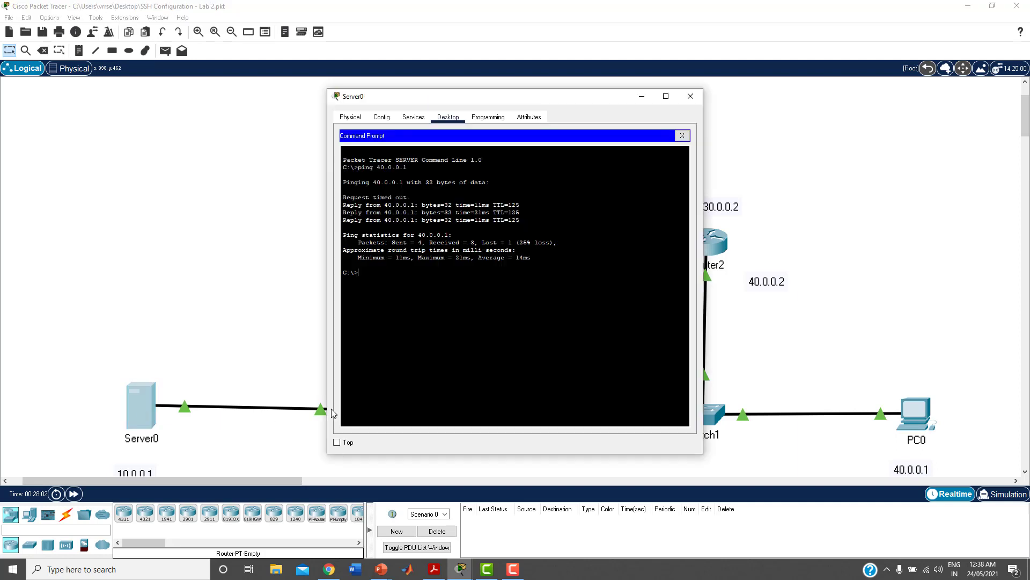
pyautogui.write('ping 40.0.0.1')
pyautogui.click(915, 465)
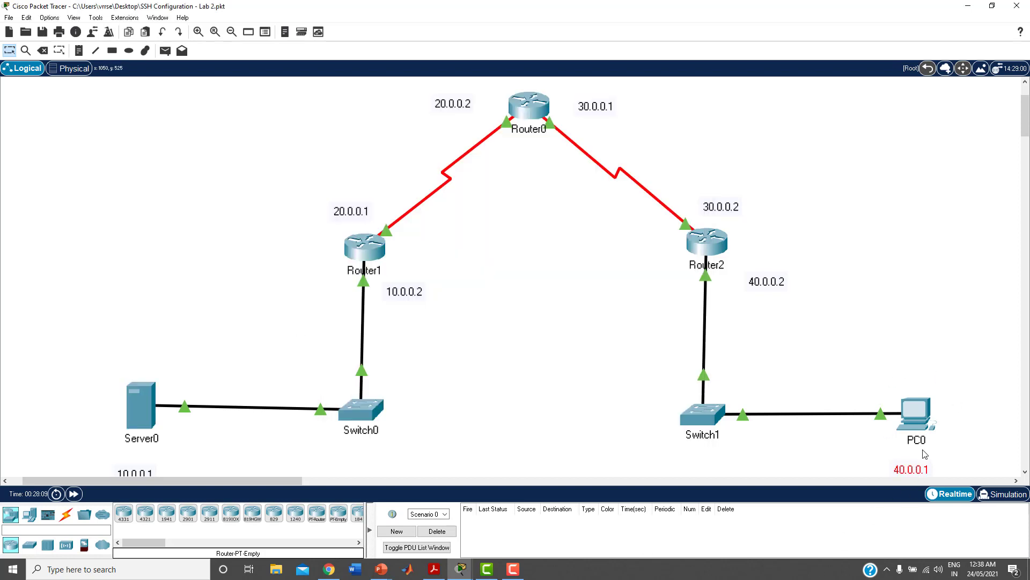
pyautogui.moveTo(924, 453); pyautogui.dragTo(936, 367)
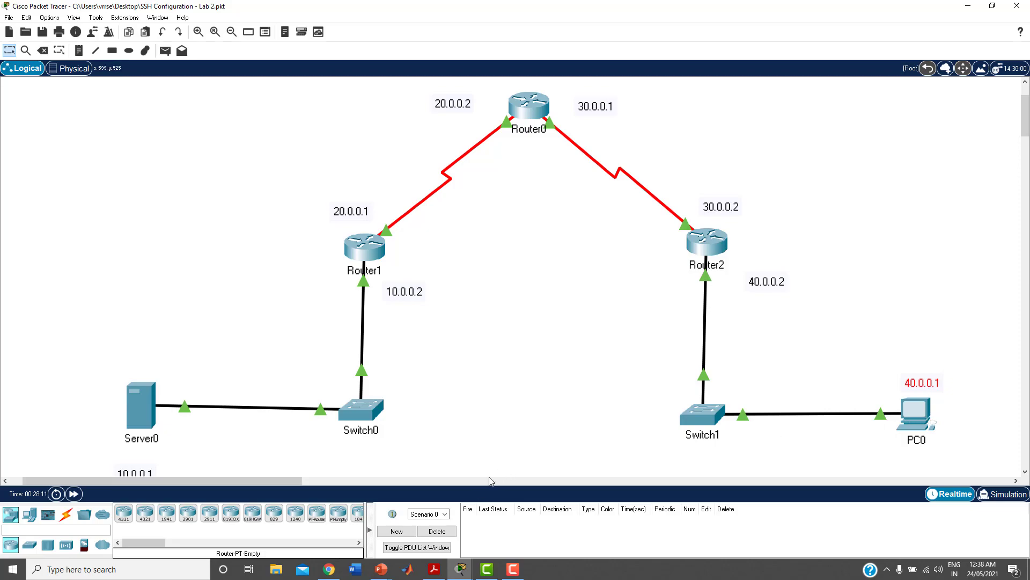
# Run the ping from Server0 to 40.0.0.1, confirming 0% loss, then close Server0's window
pyautogui.click(460, 569)
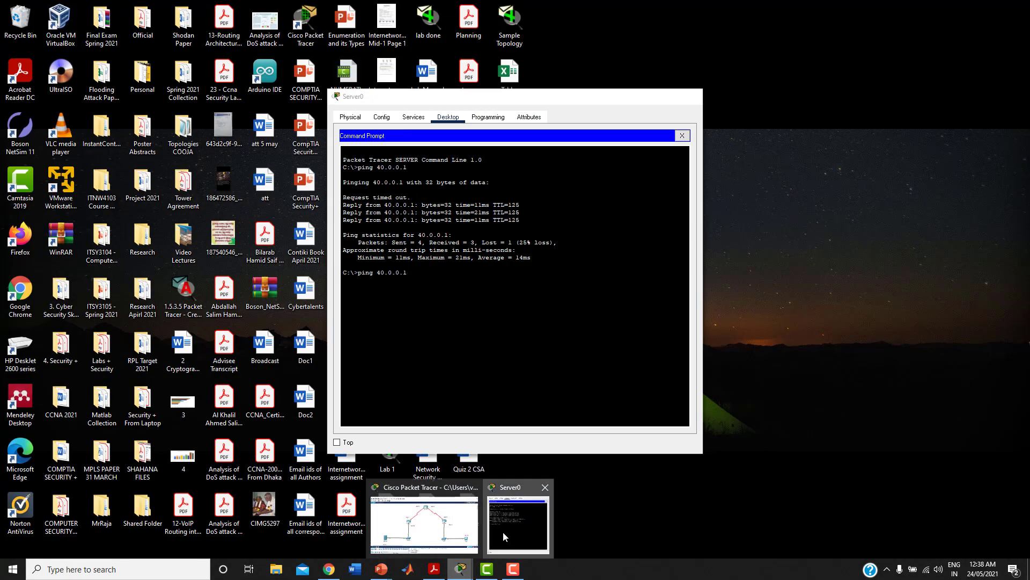
pyautogui.click(504, 531)
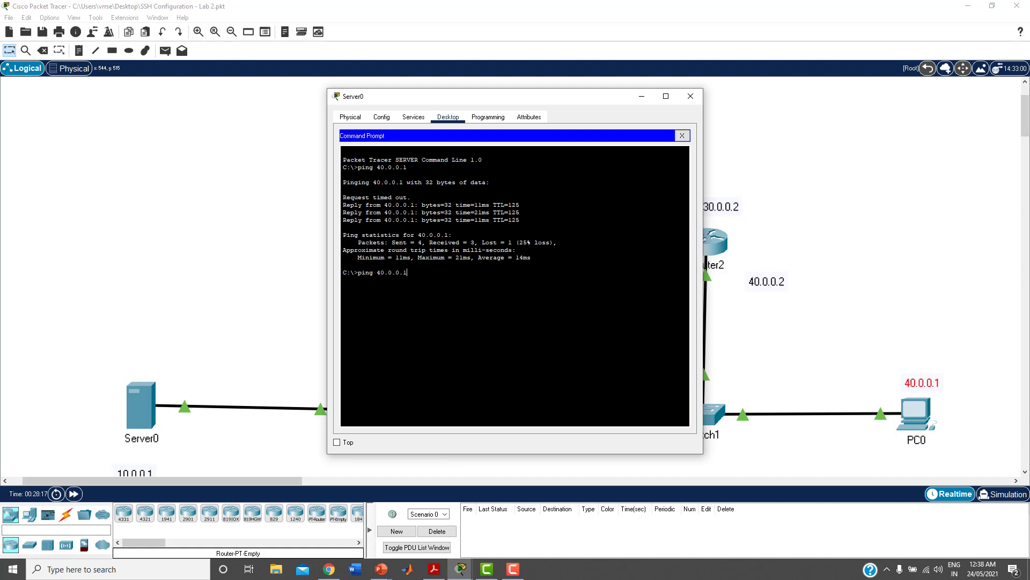
pyautogui.press('Return')
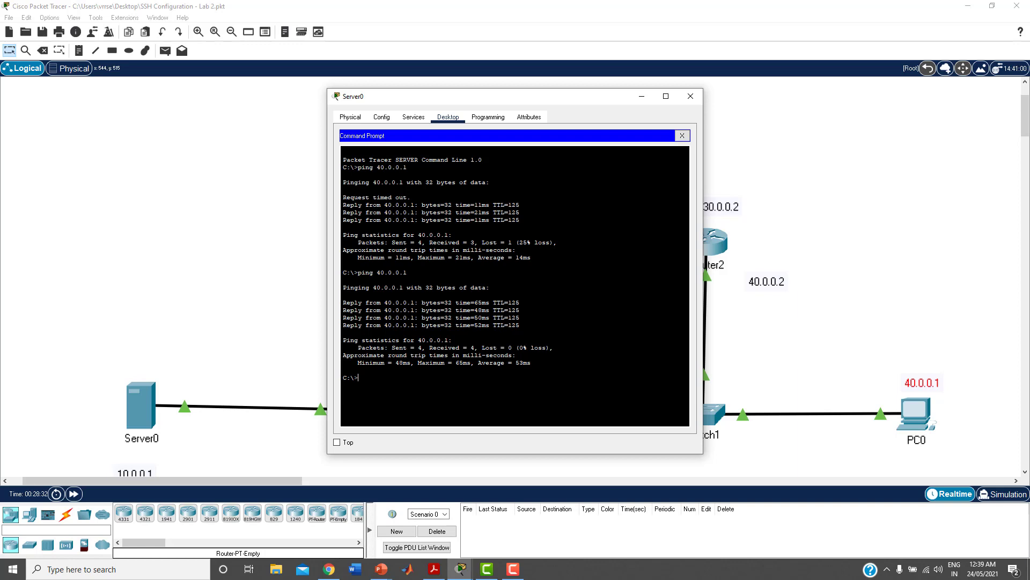
pyautogui.click(693, 102)
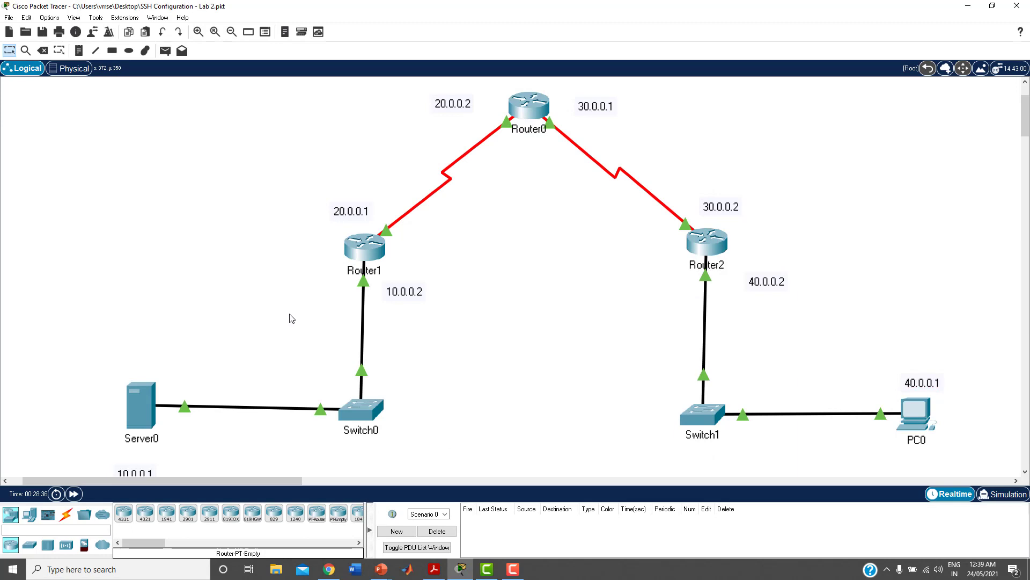
# Drag Server0's 10.0.0.1 label from under the server up beside it
pyautogui.moveTo(153, 472); pyautogui.dragTo(98, 395)
pyautogui.moveTo(368, 250)
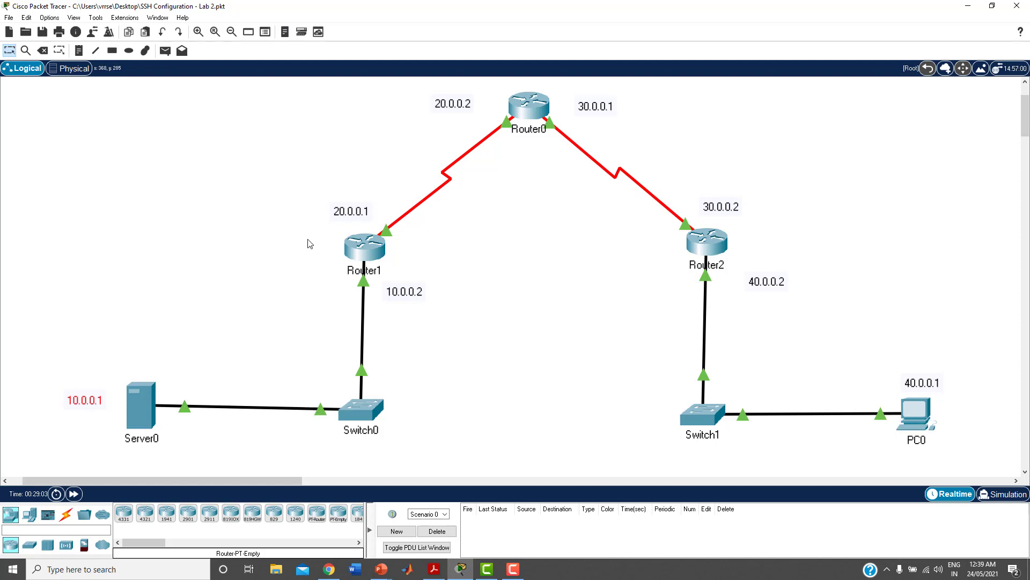
pyautogui.moveTo(347, 236)
# Open Switch0's CLI and enter privileged mode and global configuration mode
pyautogui.click(371, 412)
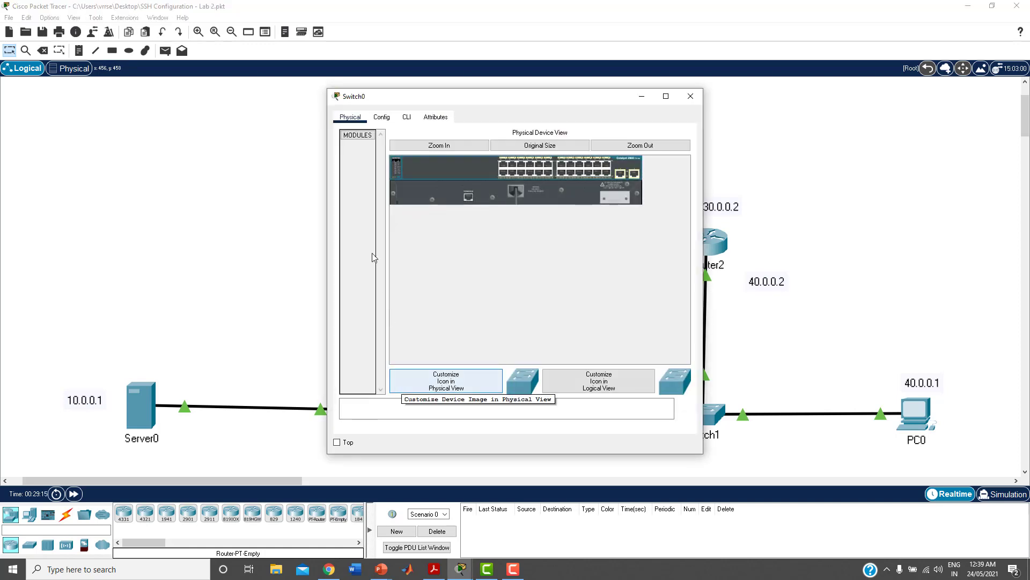
pyautogui.click(406, 117)
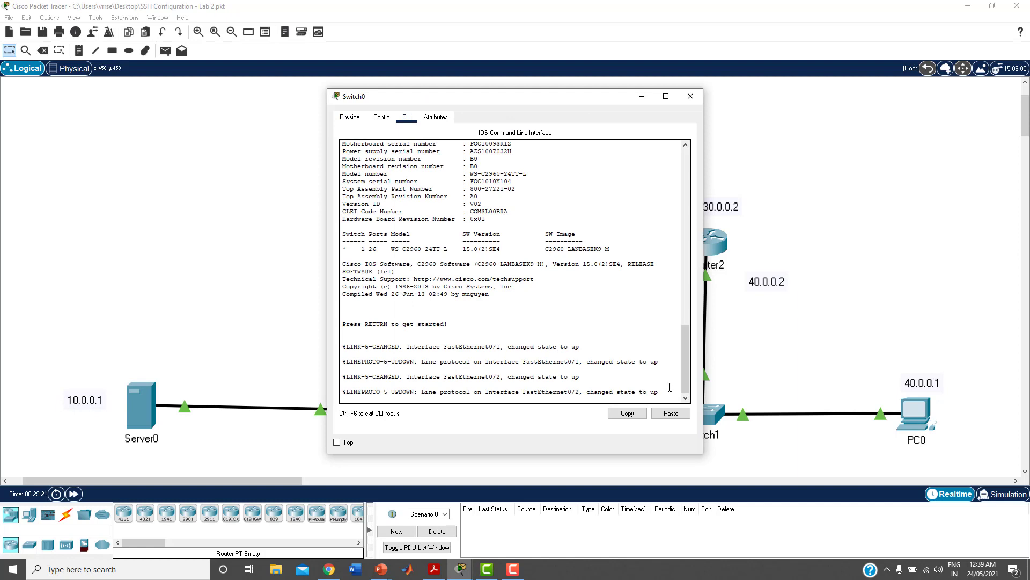
pyautogui.press('Return')
pyautogui.press('Return')
pyautogui.press('Return')
pyautogui.press('Return')
pyautogui.press('Return')
pyautogui.press('Return')
pyautogui.press('Return')
pyautogui.press('Return')
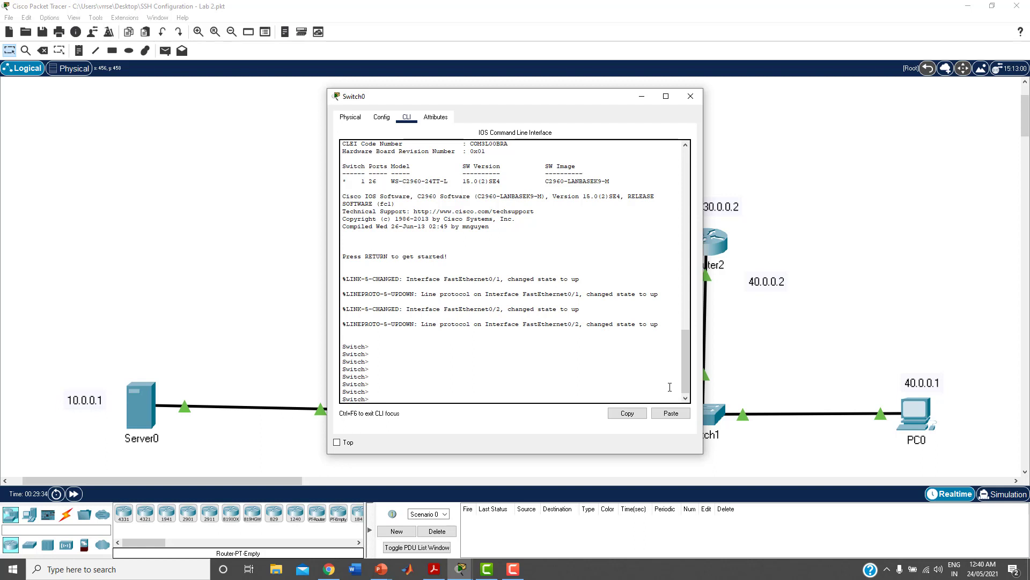
pyautogui.write('enable')
pyautogui.press('Return')
pyautogui.press('Return')
pyautogui.press('Return')
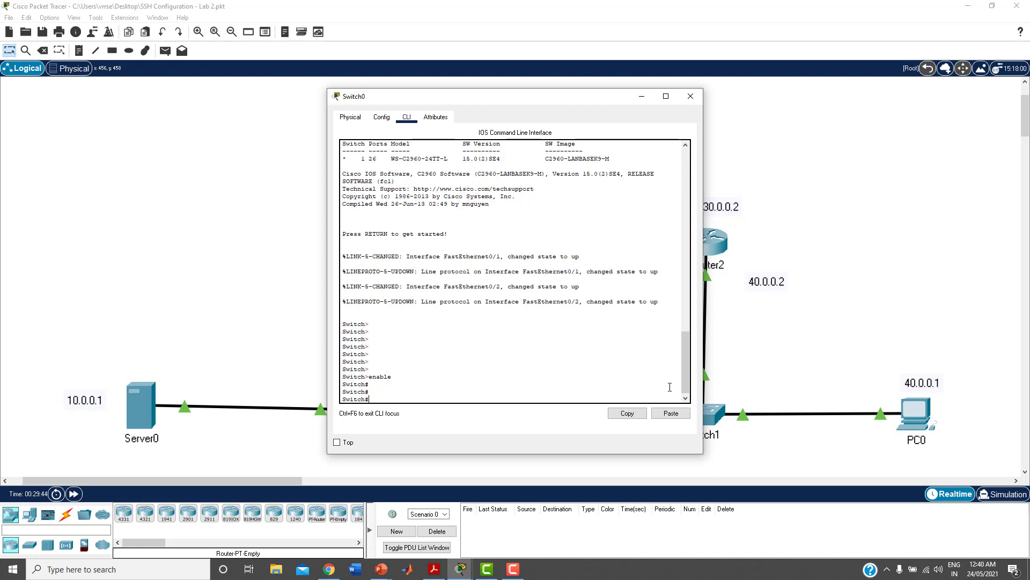
pyautogui.write('conte')
pyautogui.write('fig')
pyautogui.write(' ter')
pyautogui.press('Return')
pyautogui.press('Return')
pyautogui.press('Return')
pyautogui.press('Return')
pyautogui.press('Return')
pyautogui.press('Return')
pyautogui.press('Return')
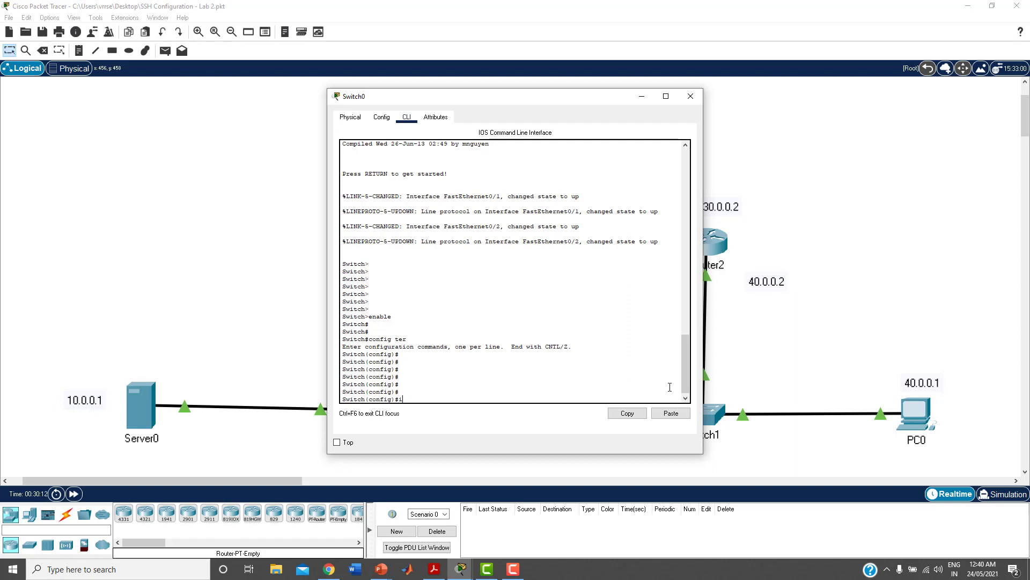
# Under interface vlan1, set ip address 10.0.0.3 255.0.0.0 and issue no shutdown
pyautogui.write('terface vlan')
pyautogui.press('Return')
pyautogui.press('Return')
pyautogui.press('Return')
pyautogui.press('Return')
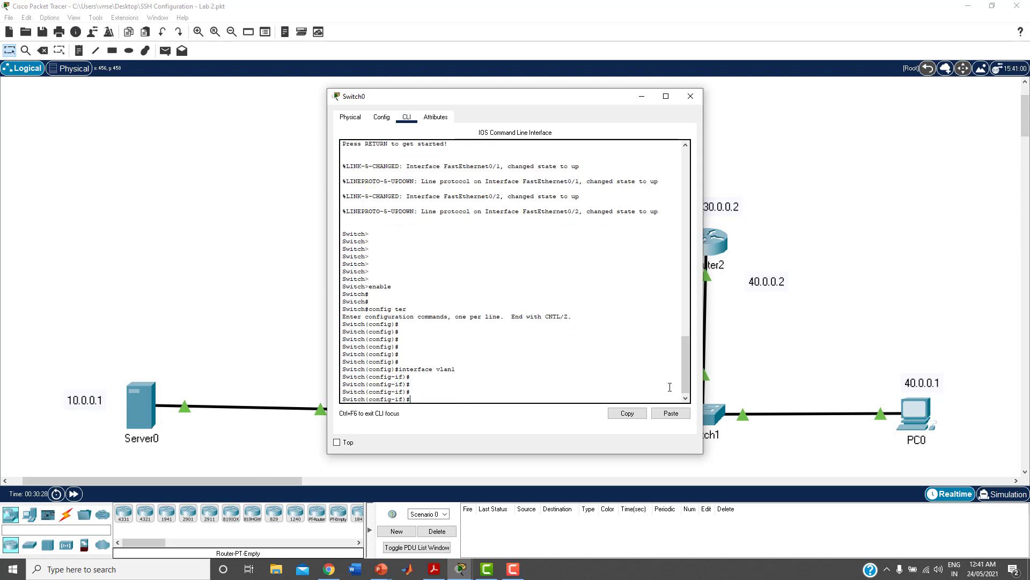
pyautogui.write('ip address')
pyautogui.moveTo(378, 97); pyautogui.dragTo(541, 92)
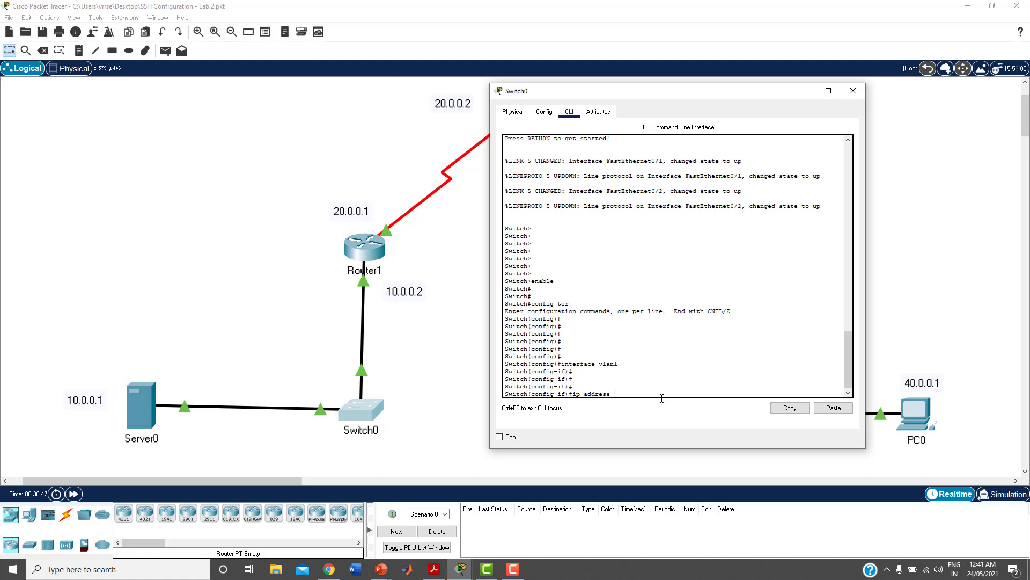
pyautogui.write('10.0.0.')
pyautogui.write('255.0.0.0')
pyautogui.press('Return')
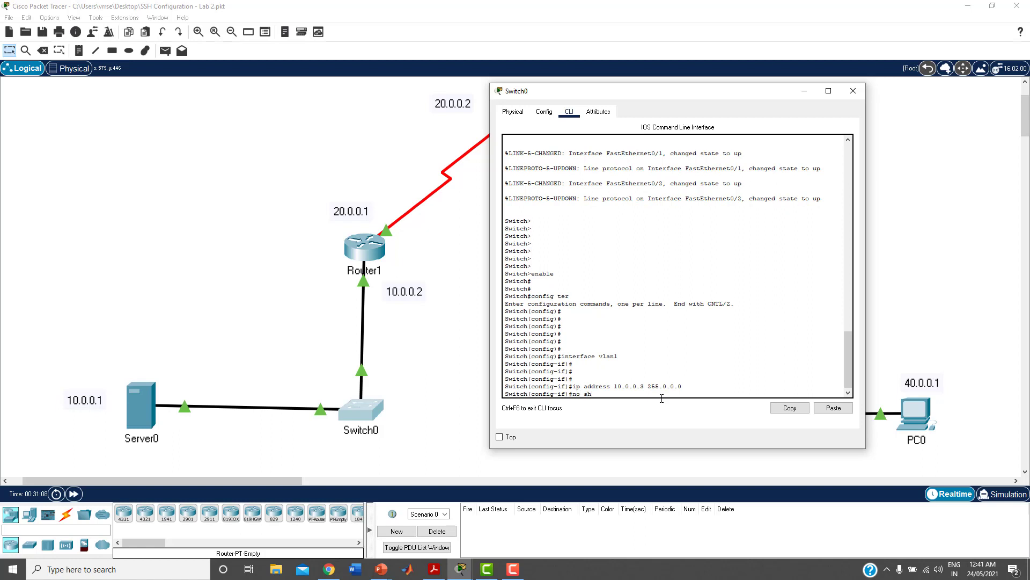
pyautogui.write('no shutdown')
pyautogui.press('Return')
pyautogui.press('Return')
pyautogui.press('Return')
pyautogui.press('Return')
pyautogui.press('Return')
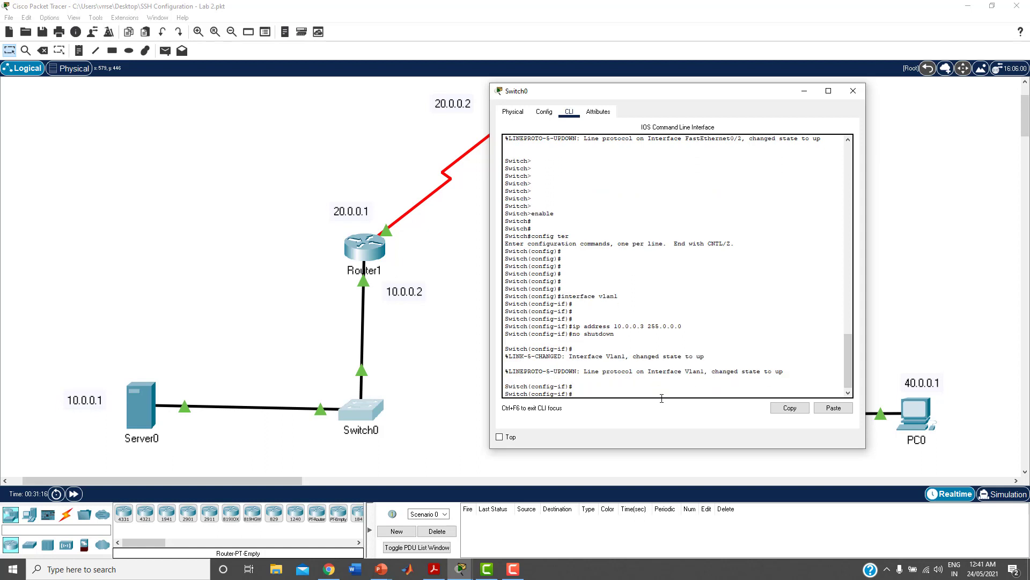
pyautogui.press('Return')
pyautogui.press('Return')
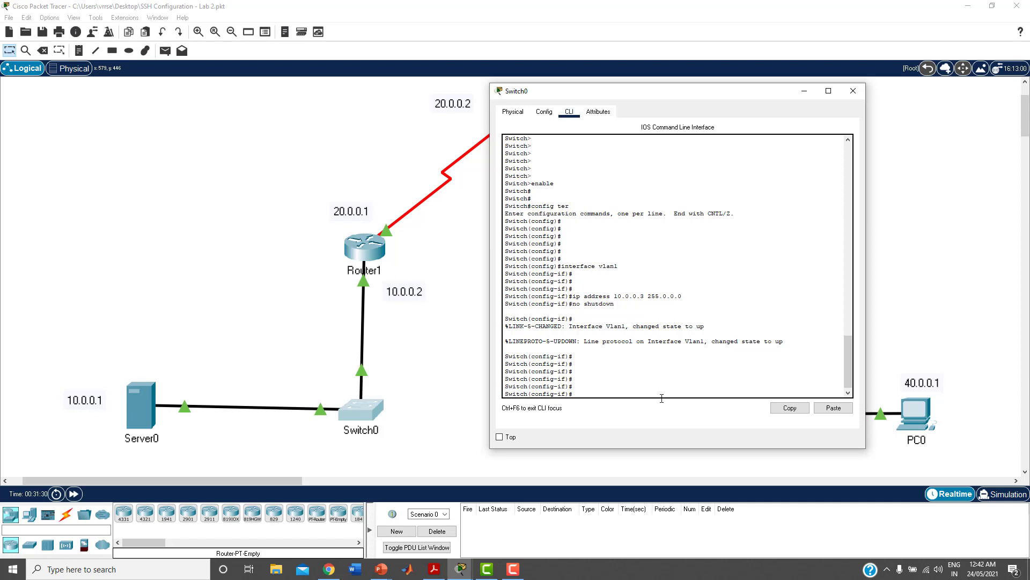
# Exit interface mode and set the switch hostname to computersecurity
pyautogui.write('exit')
pyautogui.press('Return')
pyautogui.press('Return')
pyautogui.press('Return')
pyautogui.press('Return')
pyautogui.press('Return')
pyautogui.press('Return')
pyautogui.press('Return')
pyautogui.press('Return')
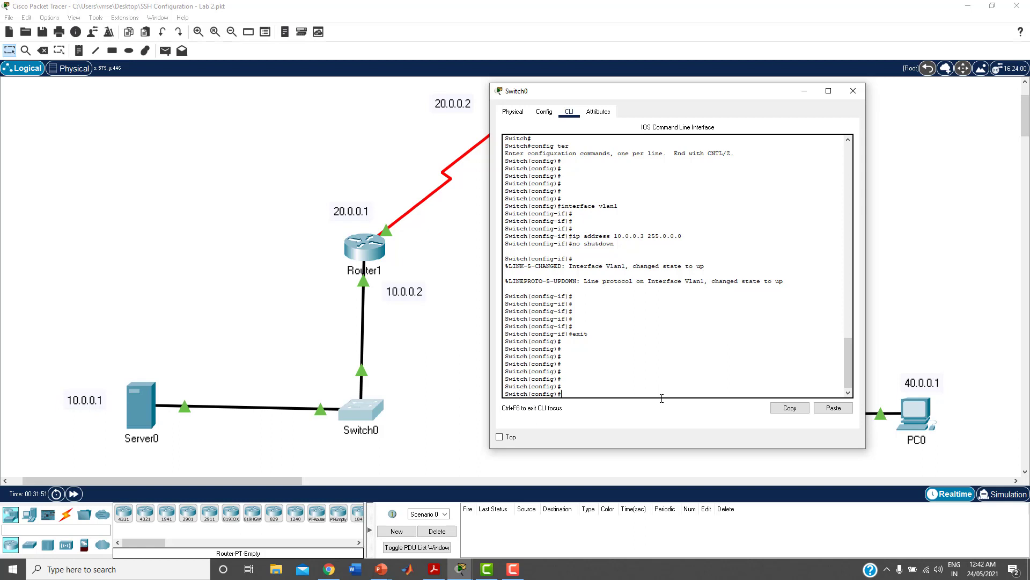
pyautogui.write('hos')
pyautogui.write('t')
pyautogui.write('utersecurity')
pyautogui.press('Return')
pyautogui.press('Return')
pyautogui.press('Return')
pyautogui.press('Return')
pyautogui.press('Return')
pyautogui.press('Return')
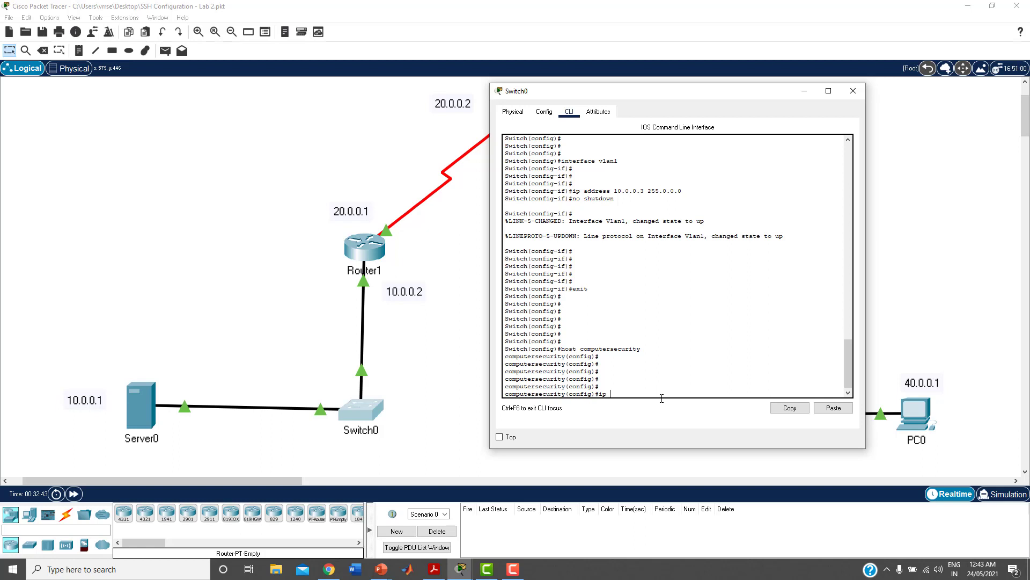
# Enter 'ip domain-name cas.com' in Switch0's global configuration
pyautogui.write('domain-name')
pyautogui.write('cas.com')
pyautogui.press('Return')
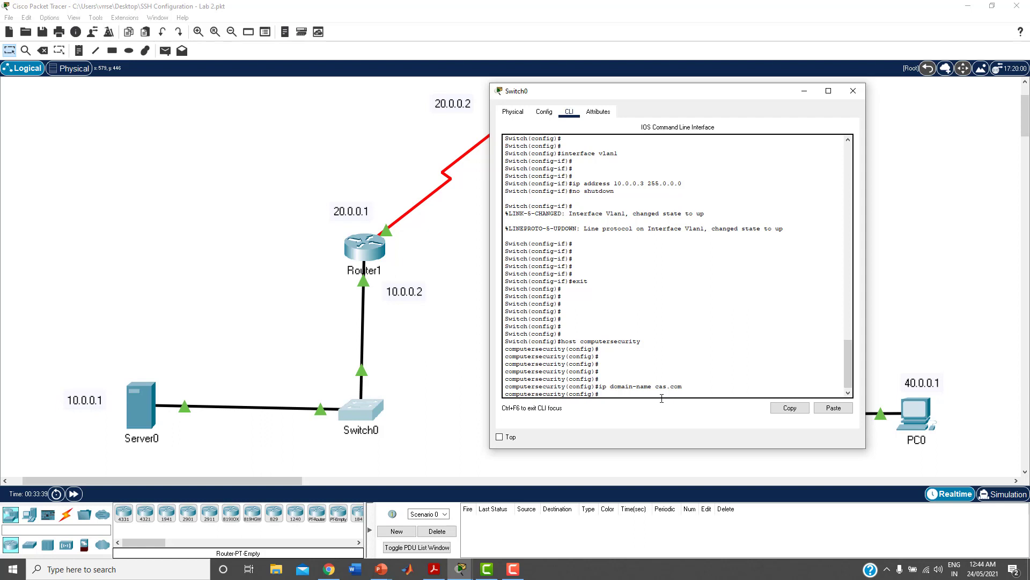
# Run crypto key generate rsa to reach the modulus prompt for computersecurity.cas.com keys
pyautogui.write('rypto key generate rsa')
pyautogui.press('Return')
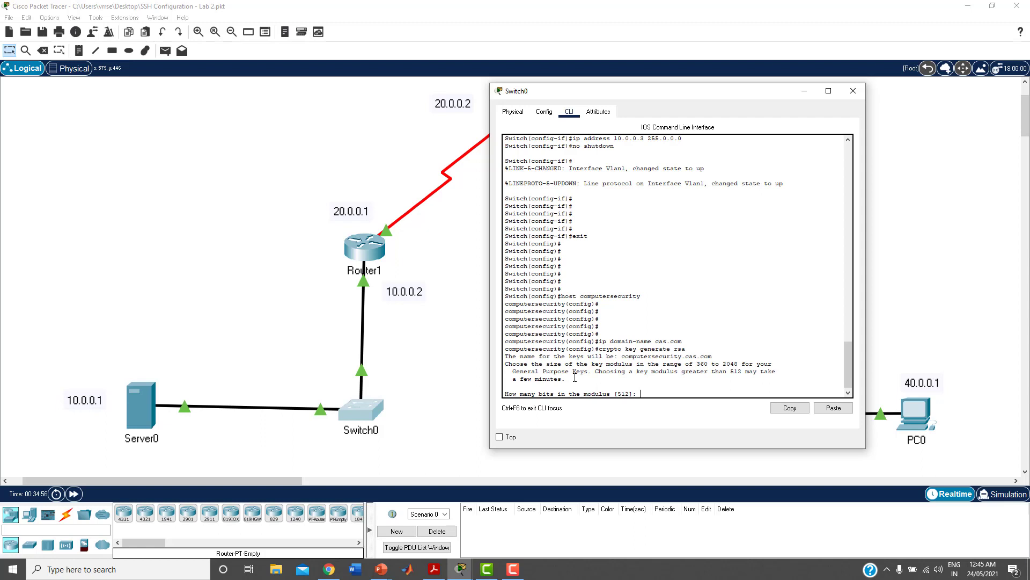
# Answer the modulus prompt with 512 bits, generating the keys and enabling SSH 1.5
pyautogui.write('12')
pyautogui.press('Return')
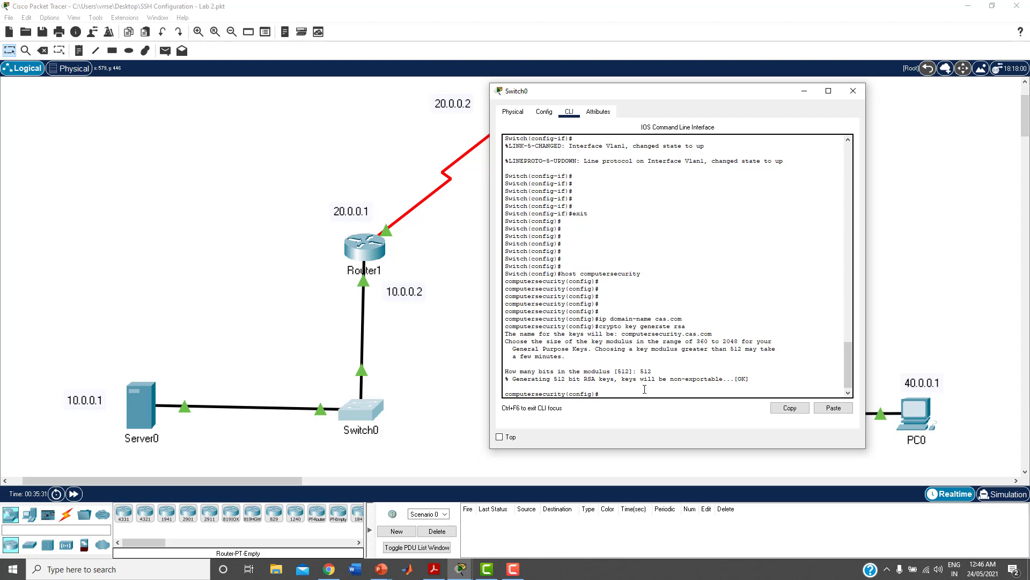
pyautogui.press('Return')
pyautogui.press('Return')
pyautogui.press('Return')
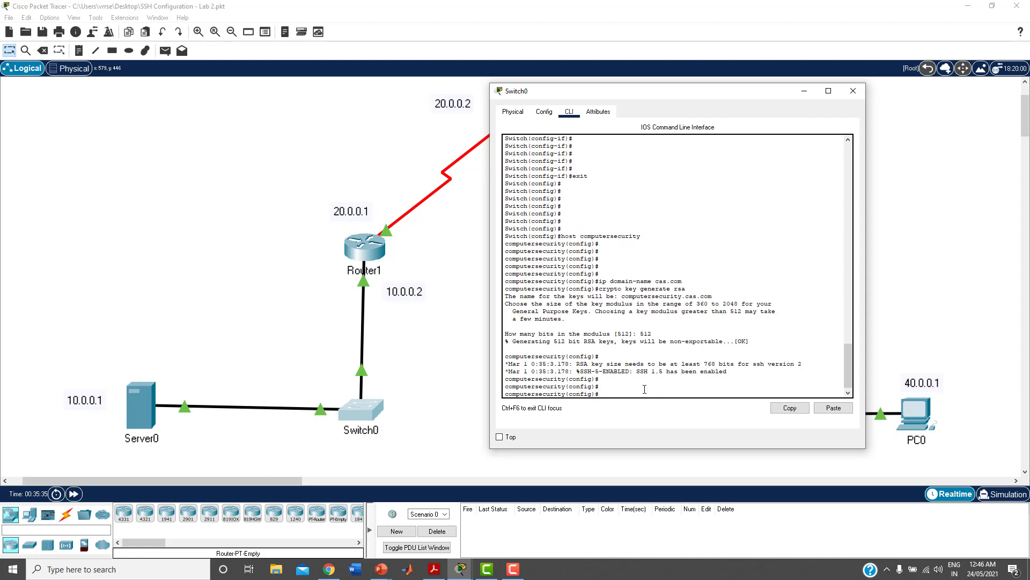
# Create the local user admin with a secret password on Switch0
pyautogui.press('Return')
pyautogui.write('user')
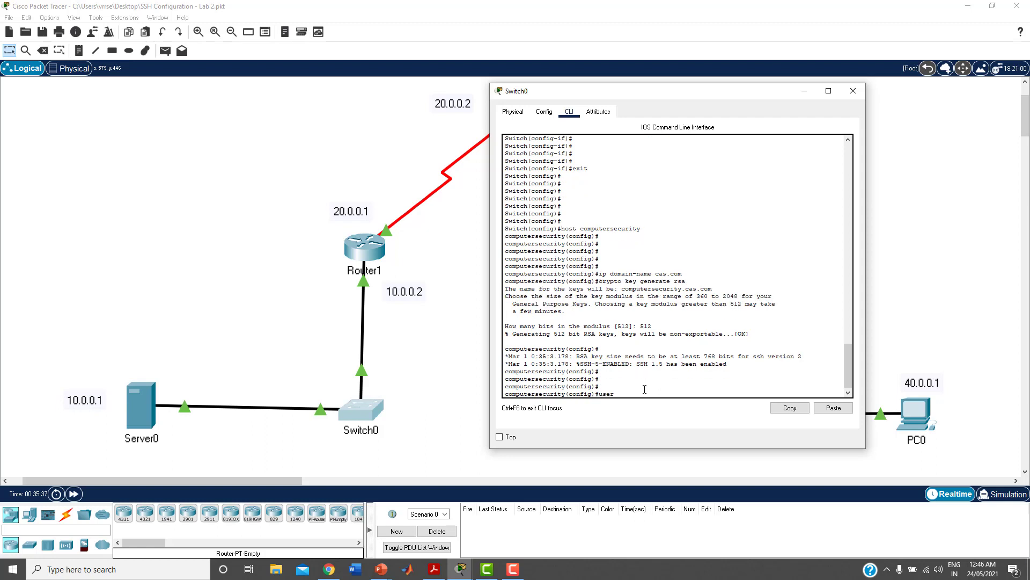
pyautogui.write('name')
pyautogui.write('ret 1234')
pyautogui.press('Return')
pyautogui.press('Return')
pyautogui.press('Return')
pyautogui.press('Return')
pyautogui.press('Return')
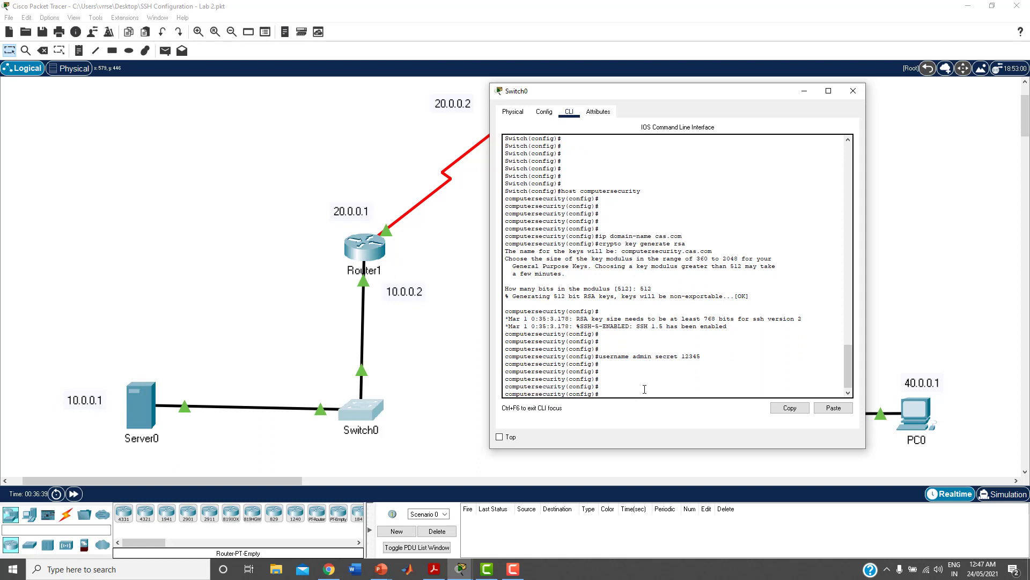
# Set line vty 0 4 to login local and transport input ssh, then return to global config
pyautogui.write('line vty 0 4')
pyautogui.press('Return')
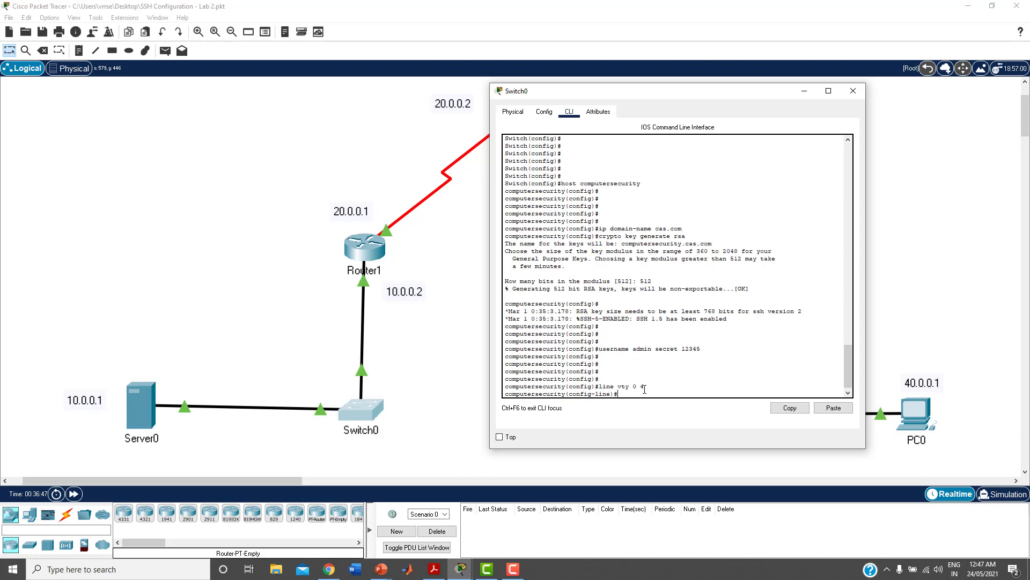
pyautogui.write('login local')
pyautogui.press('Return')
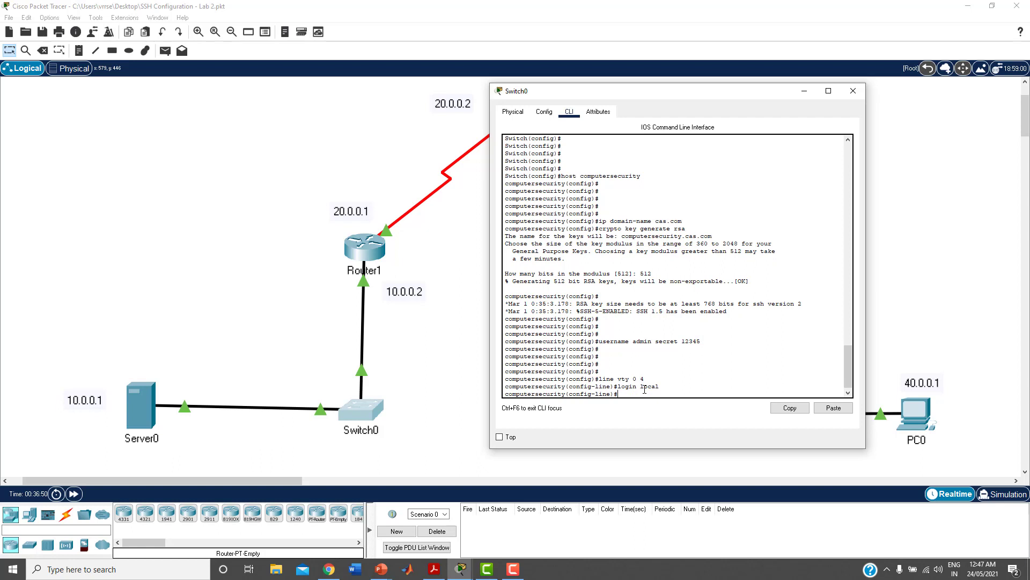
pyautogui.write('tr')
pyautogui.moveTo(602, 379); pyautogui.dragTo(644, 378)
pyautogui.click(644, 386)
pyautogui.write('ansport input ssh')
pyautogui.press('Return')
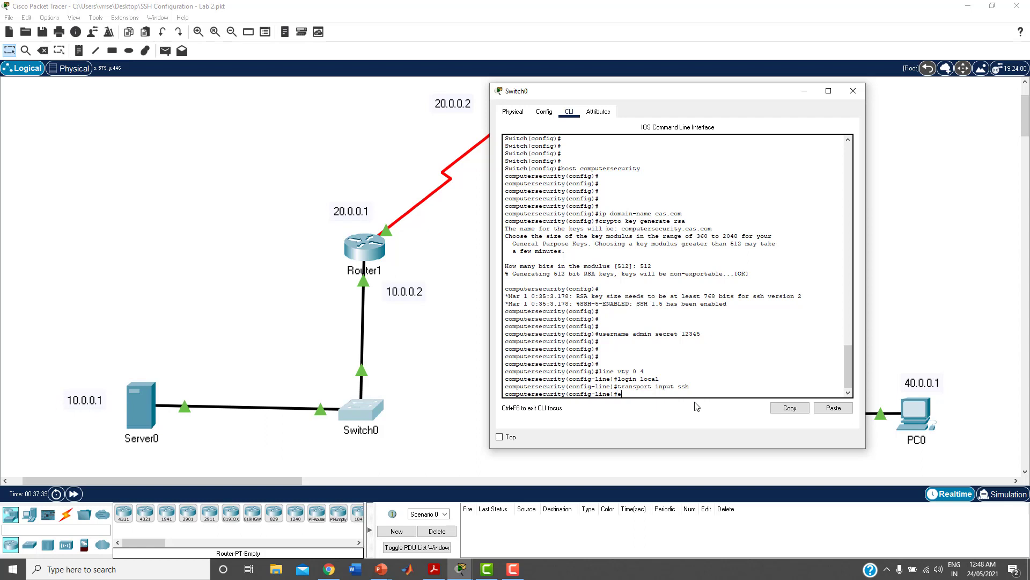
pyautogui.press('Return')
pyautogui.press('Return')
pyautogui.press('Return')
pyautogui.press('Return')
pyautogui.press('Return')
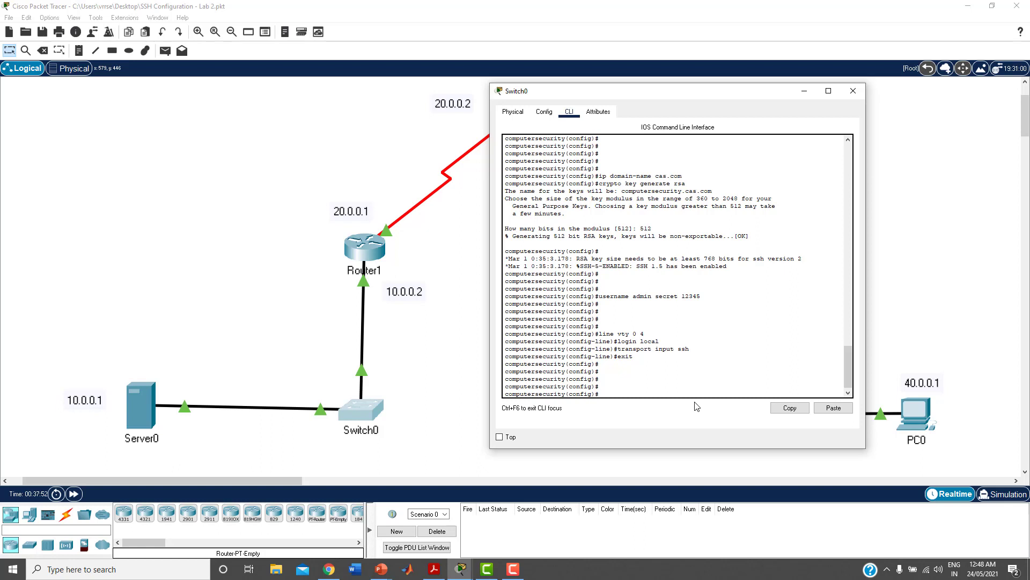
# Leave configuration mode on Switch0 and save running-config to startup-config with the default filename
pyautogui.write('xit')
pyautogui.press('Return')
pyautogui.press('Return')
pyautogui.press('Return')
pyautogui.press('Return')
pyautogui.press('Return')
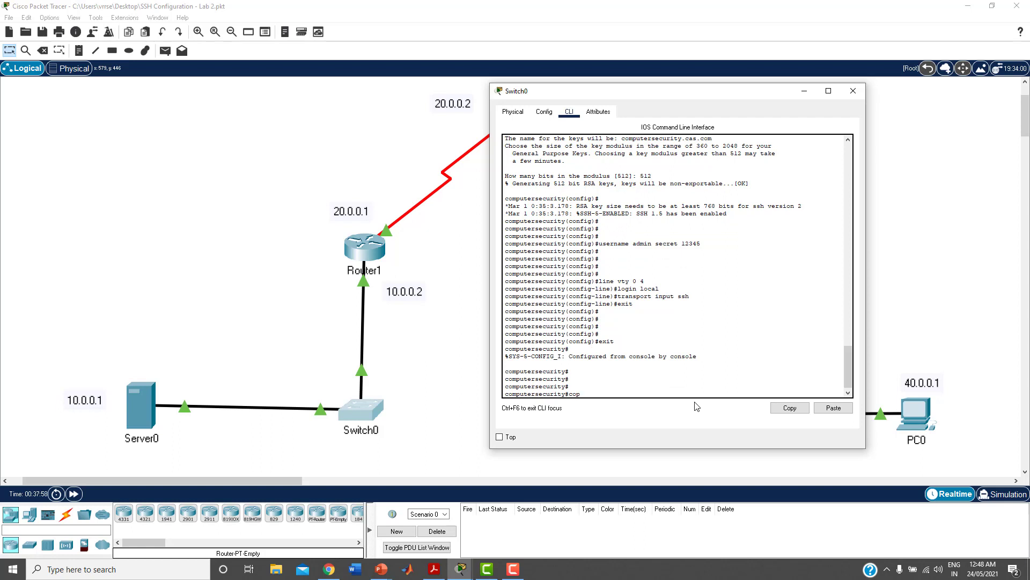
pyautogui.write('copy running-c')
pyautogui.write('onfig startup-config')
pyautogui.press('Return')
pyautogui.press('Return')
pyautogui.press('Return')
pyautogui.press('Return')
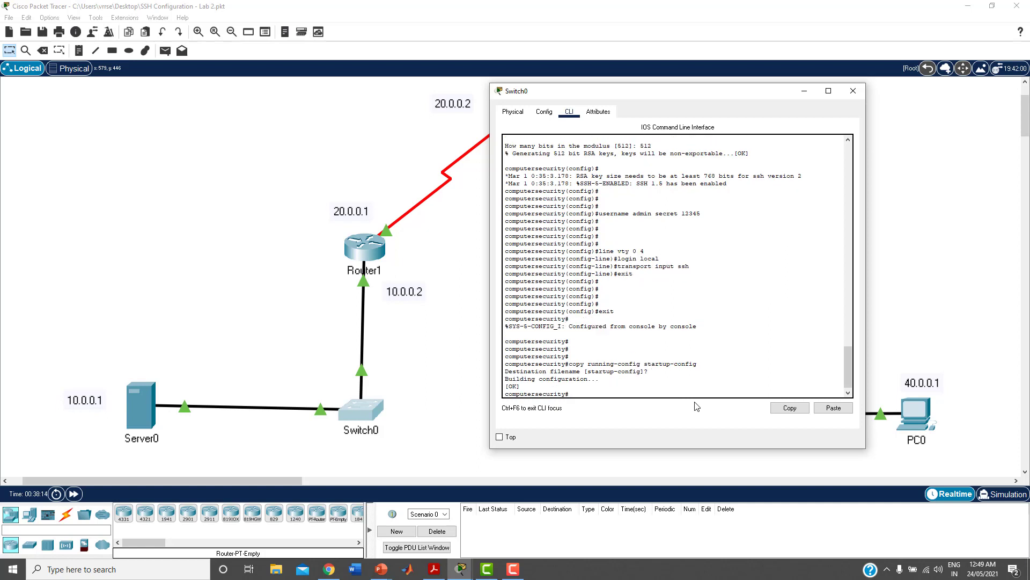
pyautogui.press('Return')
pyautogui.press('Return')
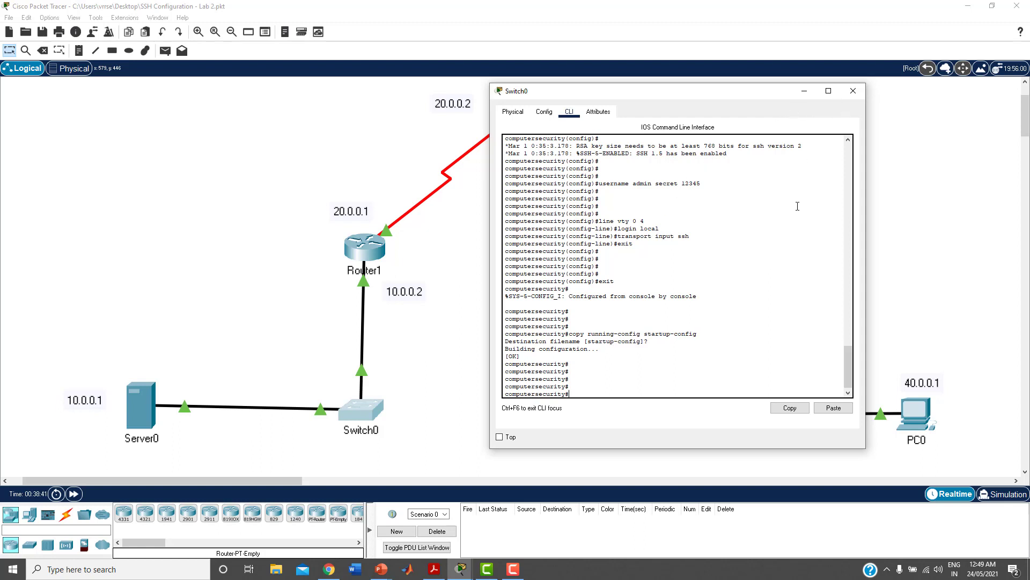
# End Switch0's privileged and console sessions, then close its CLI window
pyautogui.write('it')
pyautogui.press('Return')
pyautogui.press('Return')
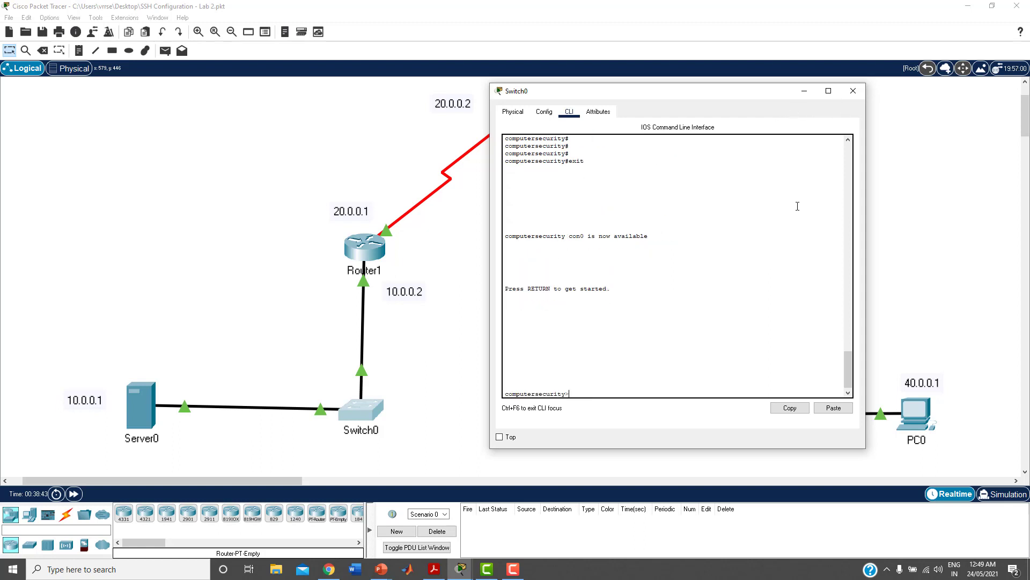
pyautogui.write('exit')
pyautogui.press('Return')
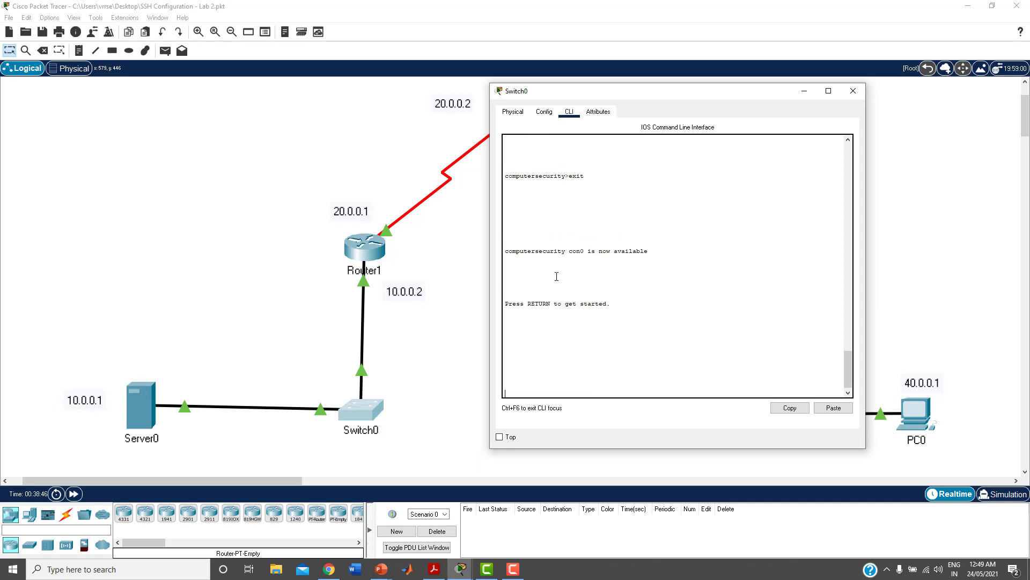
pyautogui.moveTo(505, 299); pyautogui.dragTo(632, 309)
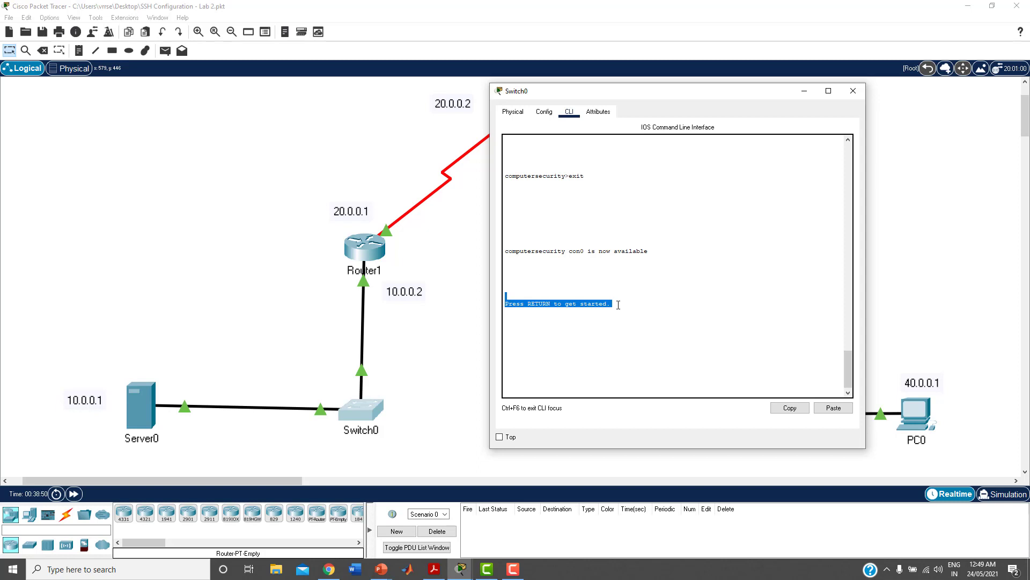
pyautogui.click(853, 91)
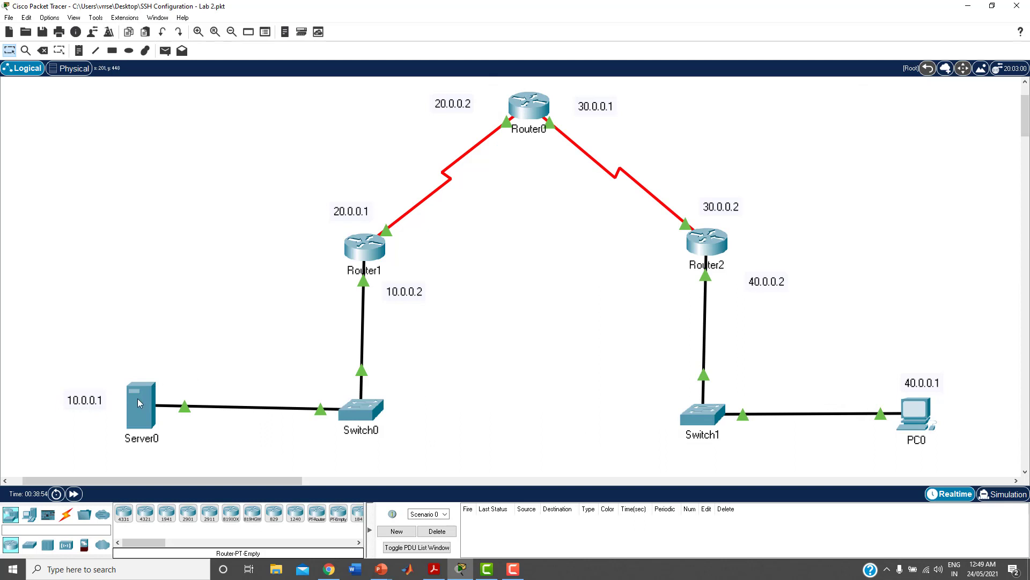
pyautogui.moveTo(137, 402)
# From Server0's Command Prompt, run telnet 10.0.0.3 and confirm the remote host refuses it
pyautogui.click(139, 409)
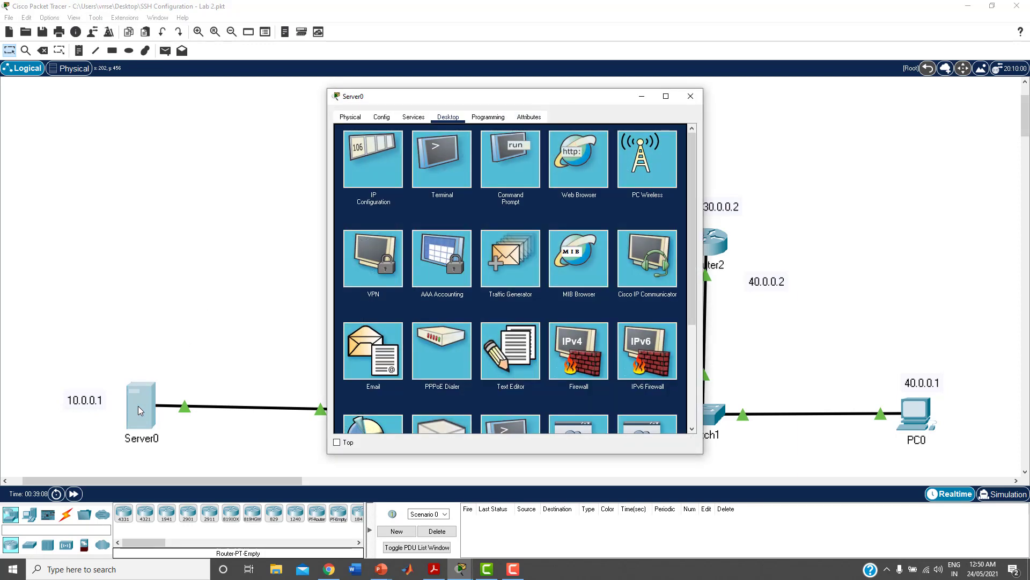
pyautogui.click(514, 154)
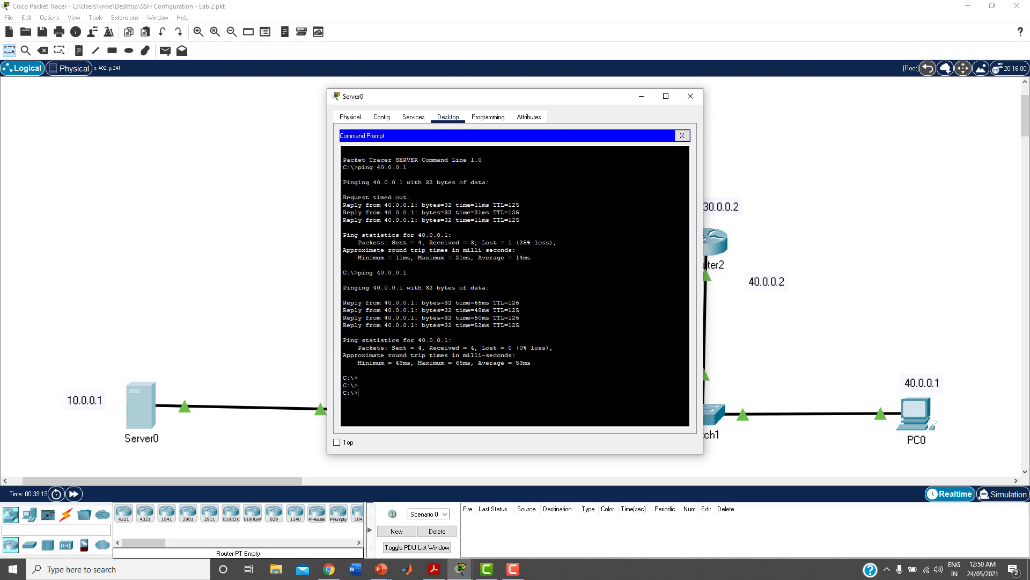
pyautogui.write('telnet 10.0.0.3')
pyautogui.press('Return')
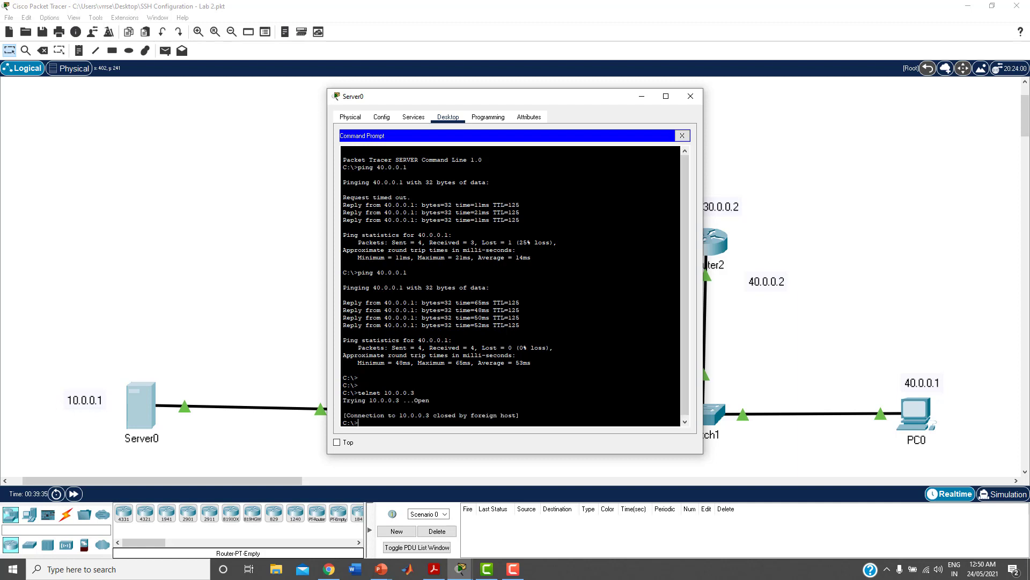
pyautogui.press('Return')
pyautogui.press('Return')
pyautogui.press('Return')
pyautogui.press('Return')
pyautogui.press('Return')
pyautogui.press('Return')
pyautogui.press('Return')
pyautogui.press('Return')
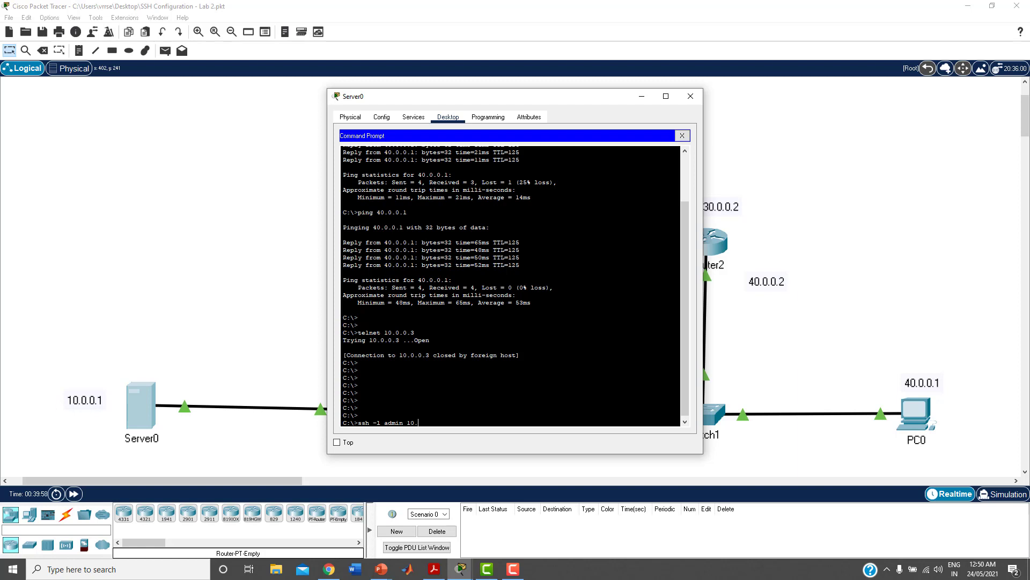
# Run ssh -l admin 10.0.0.3, retry the password to reach computersecurity>, then close Server0's window
pyautogui.write('0.0.3')
pyautogui.press('Return')
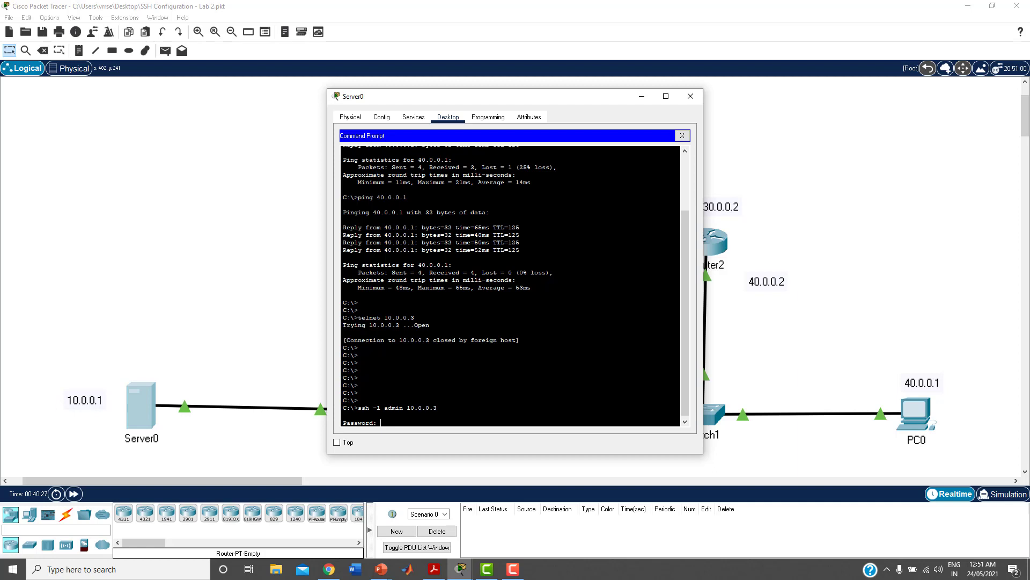
pyautogui.press('Return')
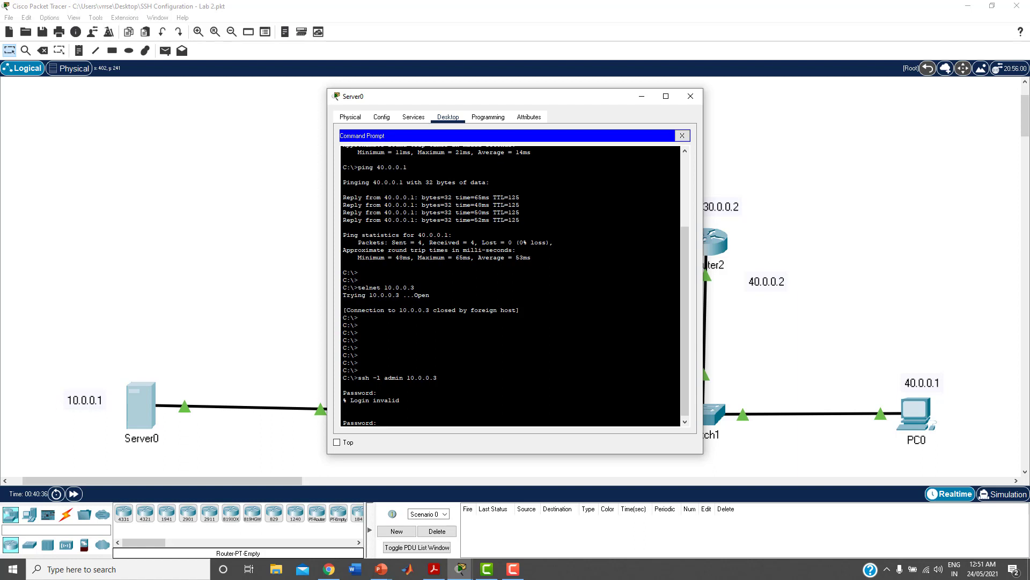
pyautogui.press('Return')
pyautogui.press('Return')
pyautogui.press('Return')
pyautogui.press('Return')
pyautogui.press('Return')
pyautogui.press('Return')
pyautogui.press('Return')
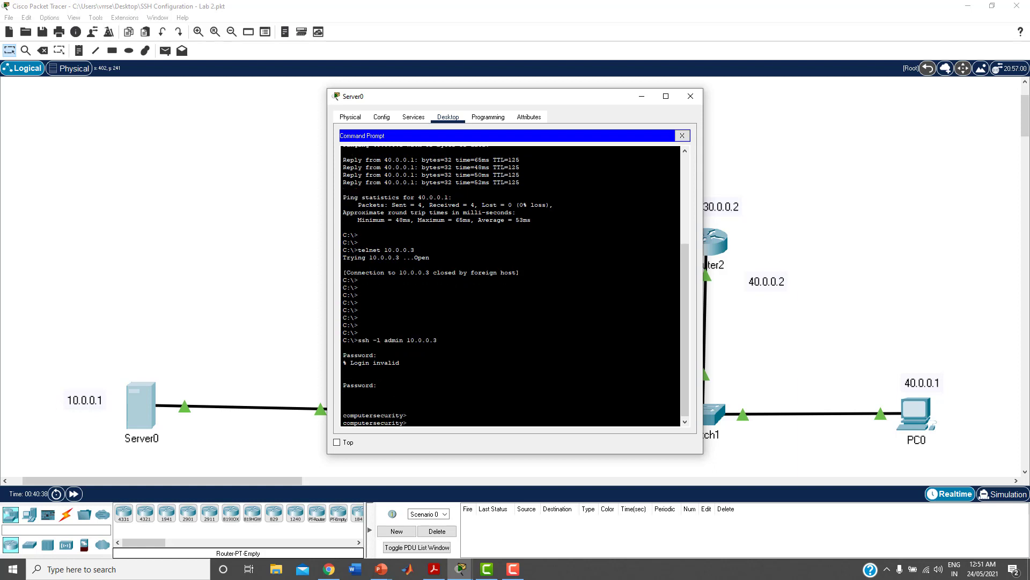
pyautogui.press('Return')
pyautogui.press('Return')
pyautogui.press('Return')
pyautogui.press('Return')
pyautogui.press('Return')
pyautogui.press('Return')
pyautogui.press('Return')
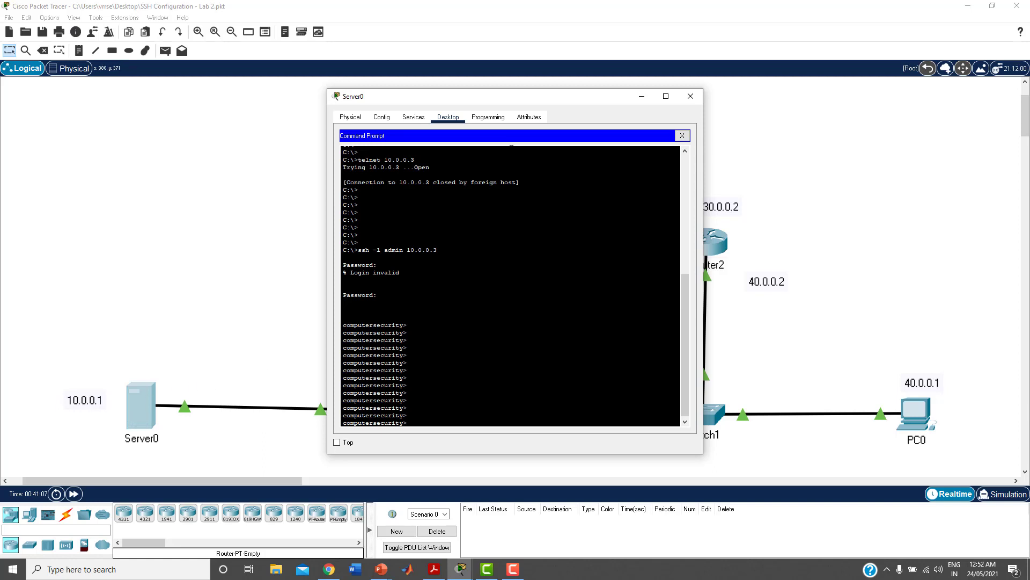
pyautogui.moveTo(483, 97); pyautogui.dragTo(639, 94)
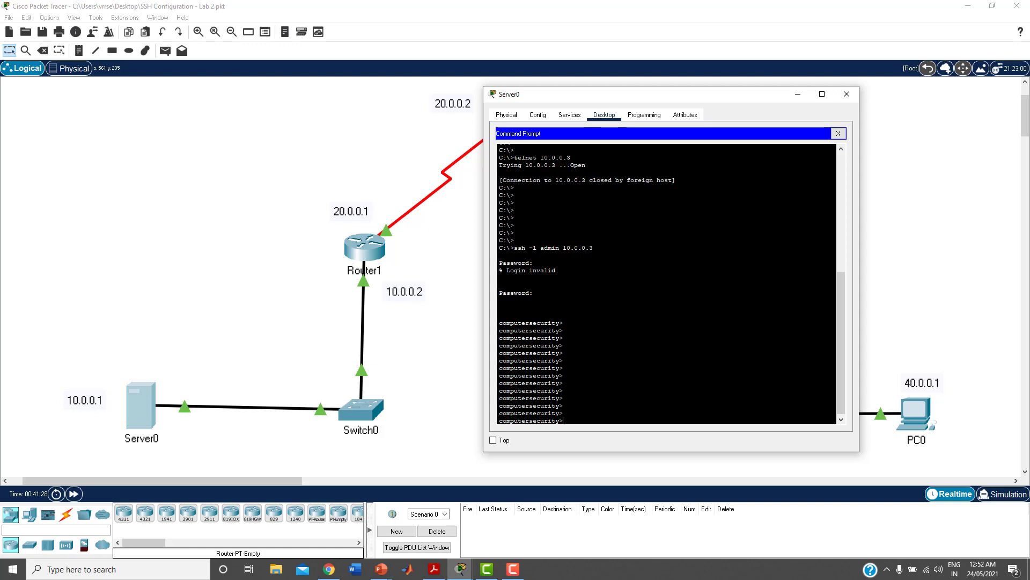
pyautogui.click(846, 95)
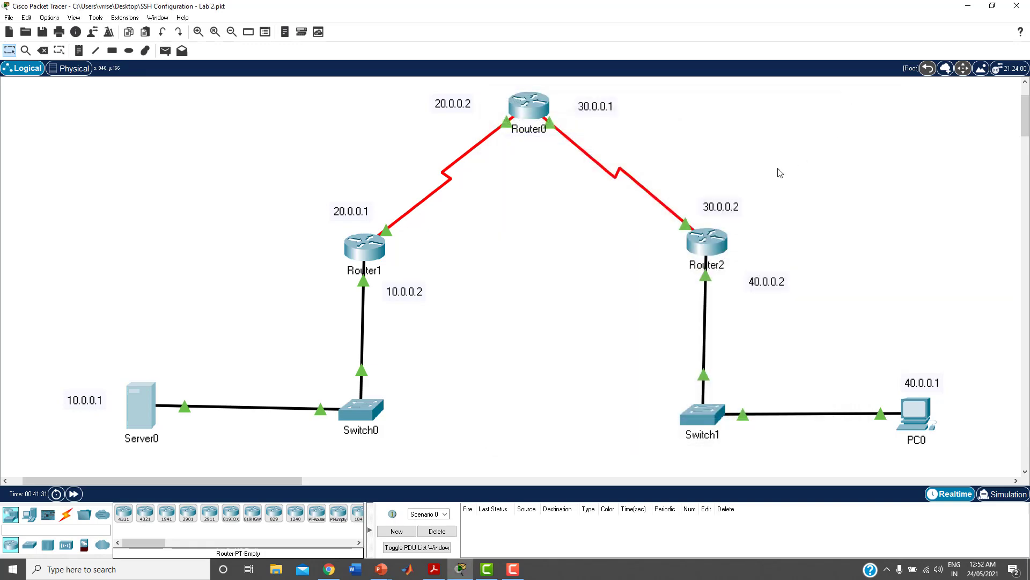
# Open Router1's CLI tab and enter enable to reach the Router# prompt
pyautogui.click(366, 243)
pyautogui.click(407, 120)
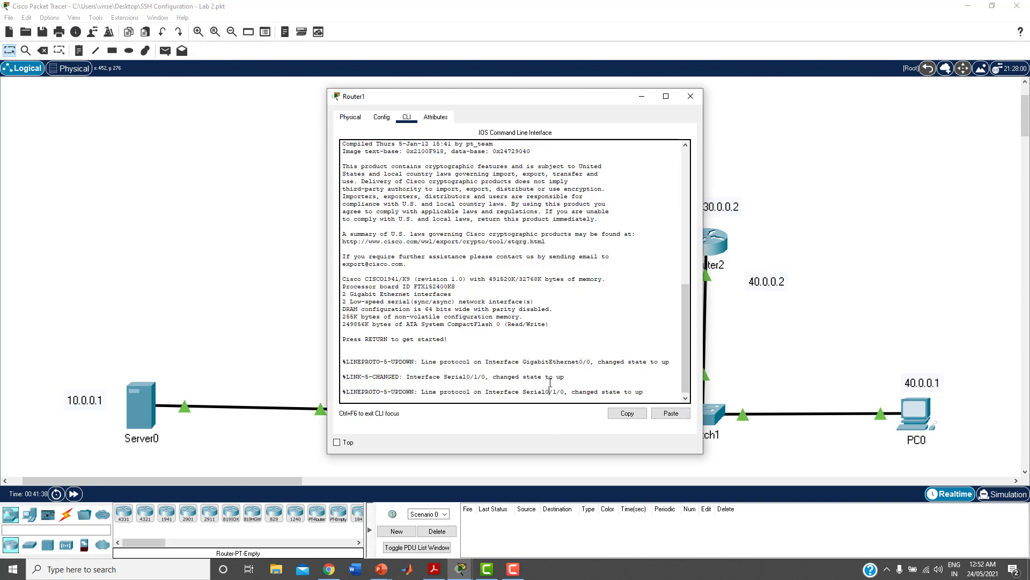
pyautogui.press('Return')
pyautogui.press('Return')
pyautogui.press('Return')
pyautogui.press('Return')
pyautogui.press('Return')
pyautogui.press('Return')
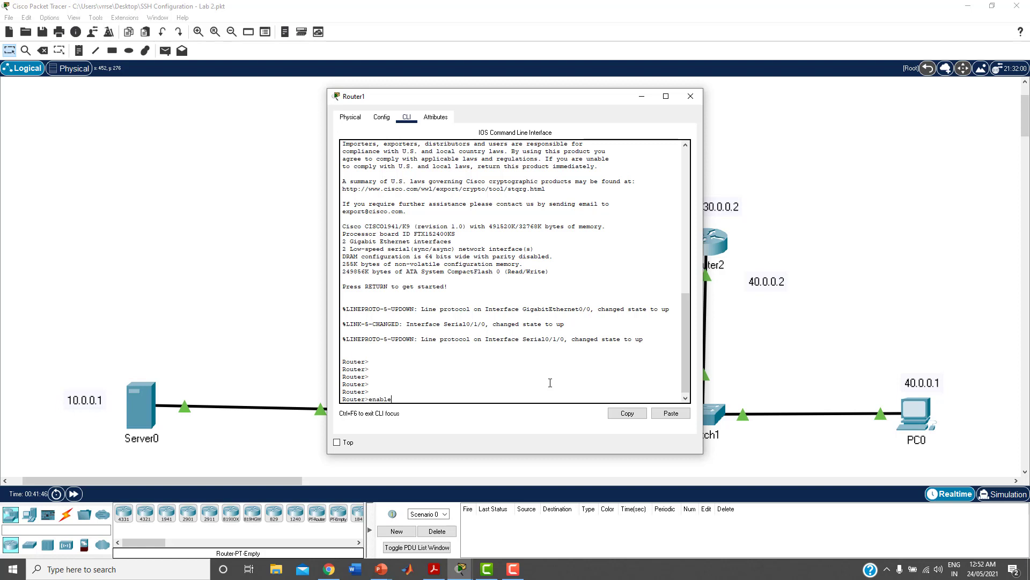
pyautogui.press('Return')
pyautogui.press('Return')
pyautogui.press('Return')
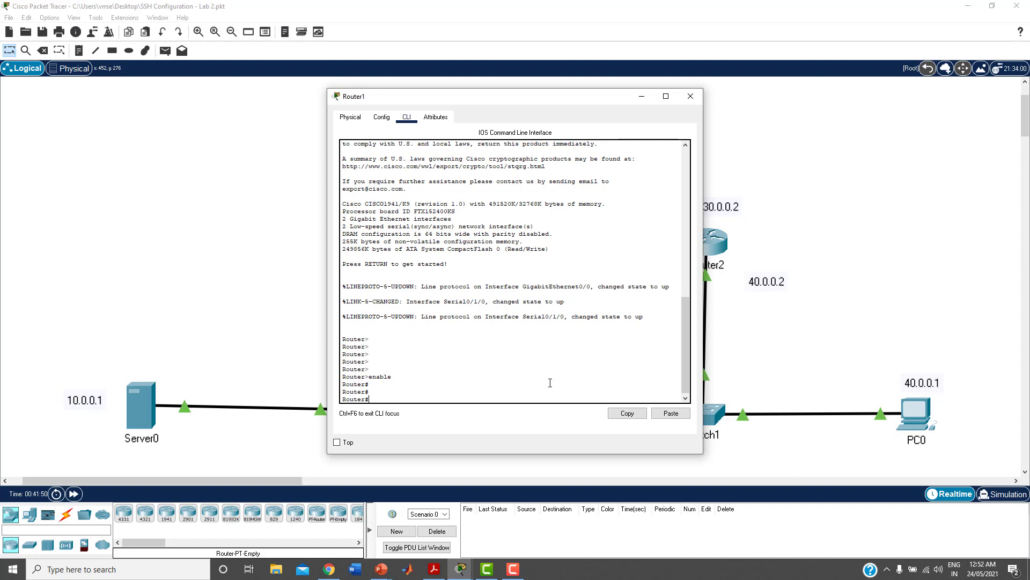
pyautogui.moveTo(451, 99); pyautogui.dragTo(643, 116)
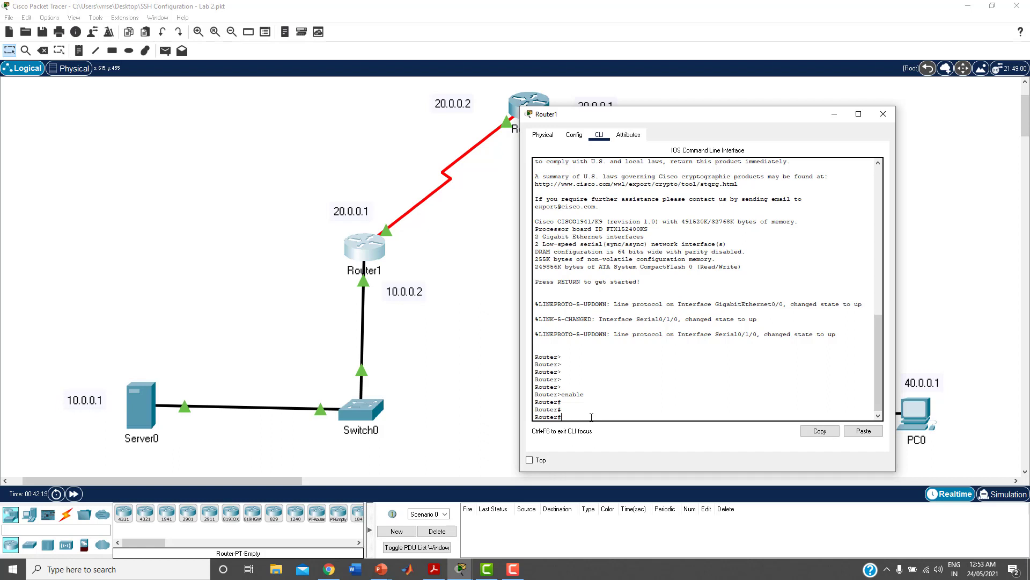
# In global configuration, rename Router1 to netsec and set its domain name to sur.com
pyautogui.write('c')
pyautogui.write('co')
pyautogui.write('nf te')
pyautogui.write('r')
pyautogui.press('Return')
pyautogui.press('Return')
pyautogui.press('Return')
pyautogui.press('Return')
pyautogui.press('Return')
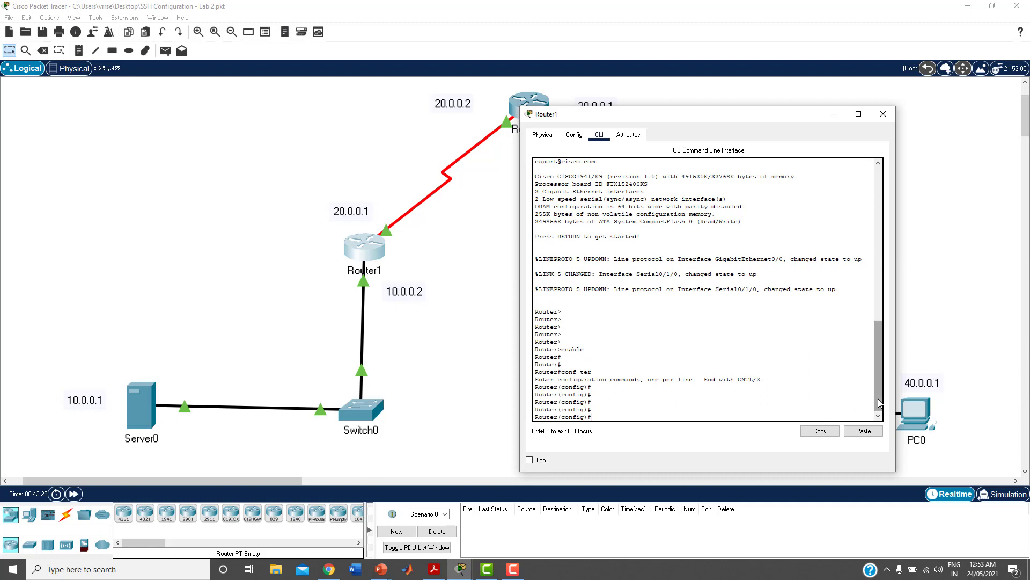
pyautogui.write('ho')
pyautogui.press('Return')
pyautogui.press('Return')
pyautogui.press('Return')
pyautogui.press('Return')
pyautogui.press('Return')
pyautogui.press('Return')
pyautogui.press('Return')
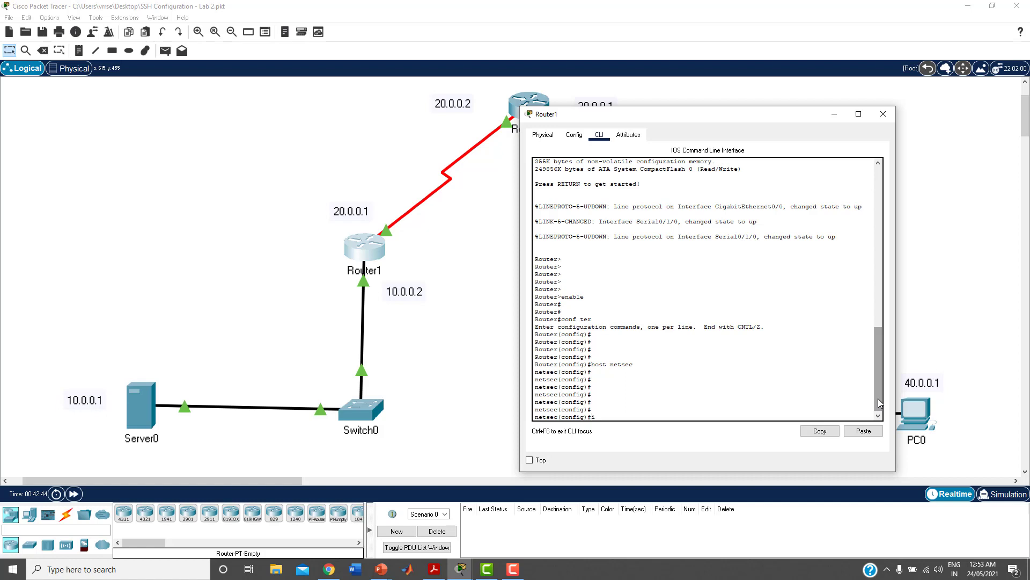
pyautogui.write('ip domain')
pyautogui.write('-name')
pyautogui.write(' net')
pyautogui.press('BackSpace')
pyautogui.press('BackSpace')
pyautogui.press('BackSpace')
pyautogui.write('sur.com')
pyautogui.press('Return')
pyautogui.press('Return')
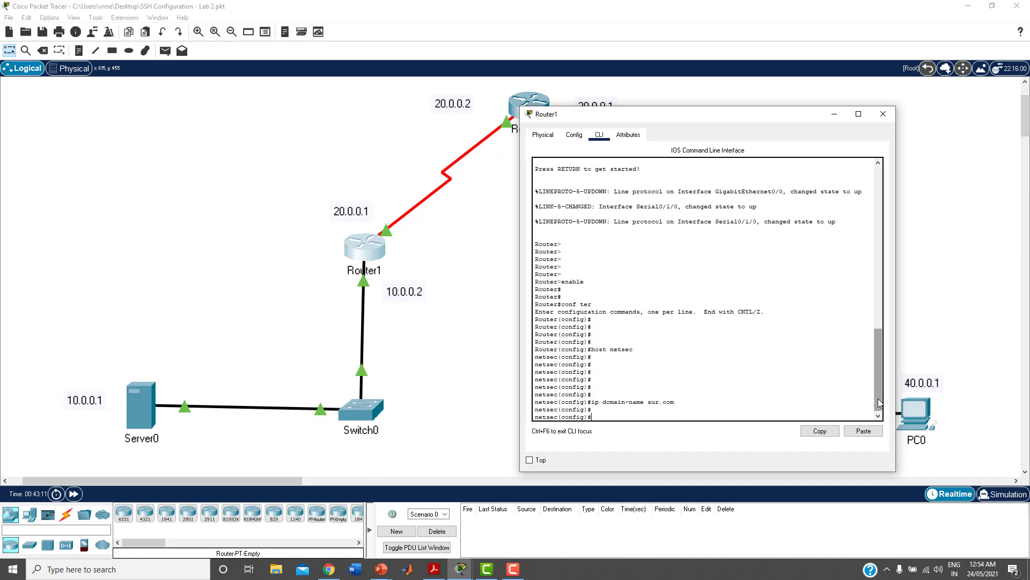
# Generate RSA keys with a 512-bit modulus on netsec, enabling SSH 1.5
pyautogui.write('crypto key generate rsa')
pyautogui.press('Return')
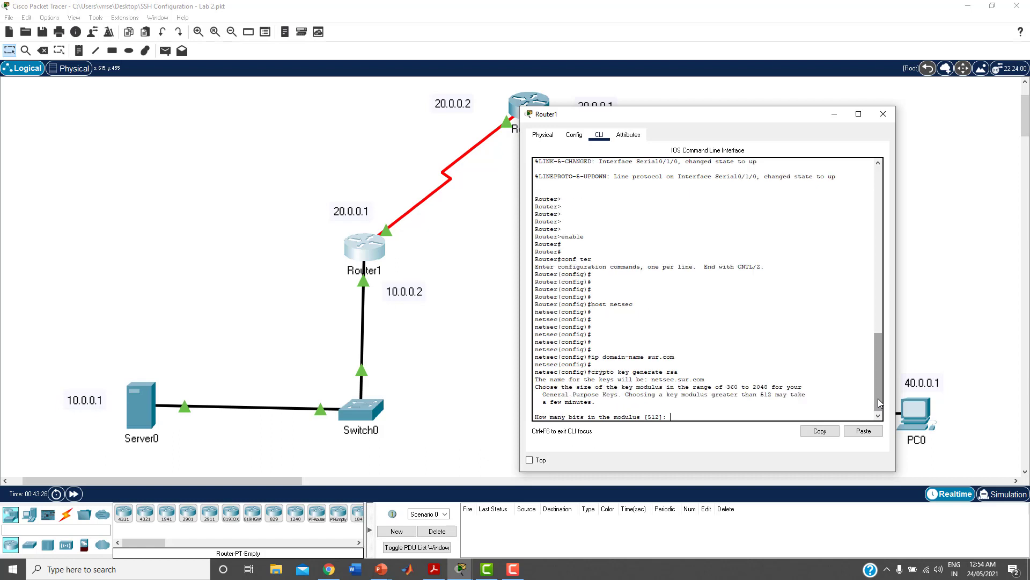
pyautogui.write('52')
pyautogui.press('Return')
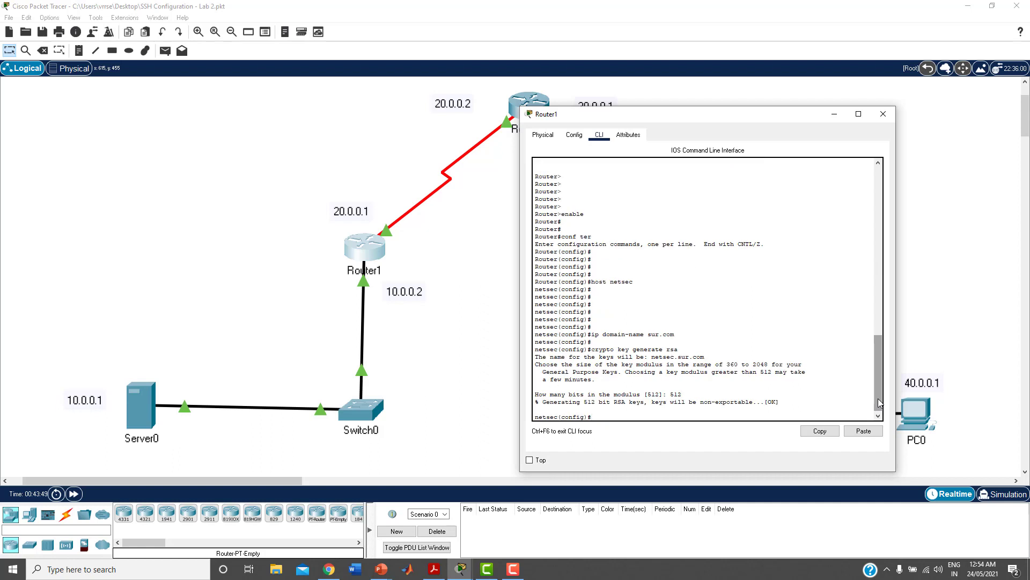
pyautogui.press('Return')
pyautogui.press('Return')
pyautogui.press('Return')
pyautogui.press('Return')
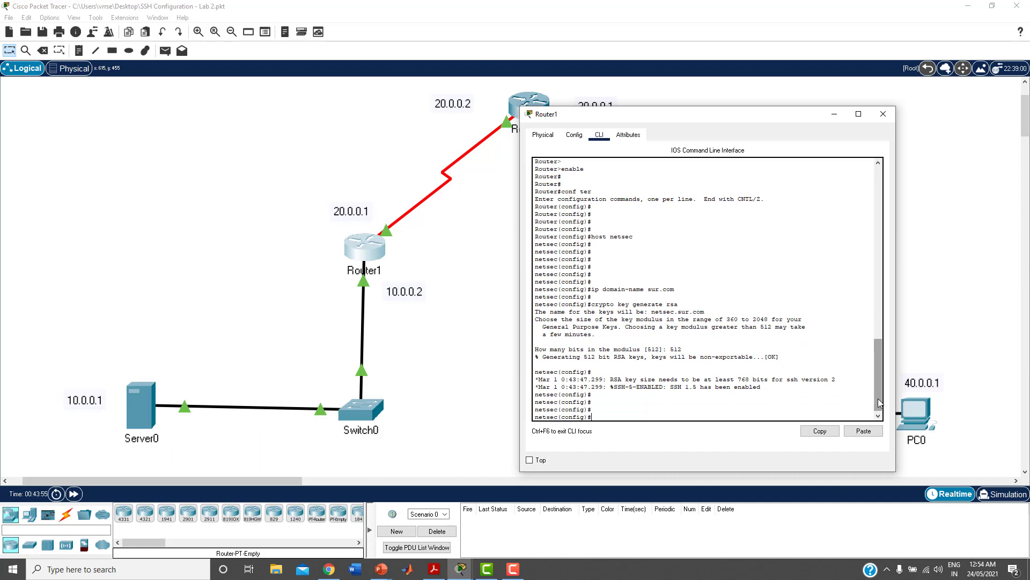
# Create a local username with a secret password on Router1
pyautogui.write('usersname')
pyautogui.press('BackSpace')
pyautogui.press('BackSpace')
pyautogui.press('BackSpace')
pyautogui.press('BackSpace')
pyautogui.write('ame')
pyautogui.write('cre')
pyautogui.write('e')
pyautogui.press('Return')
pyautogui.press('Return')
pyautogui.press('Return')
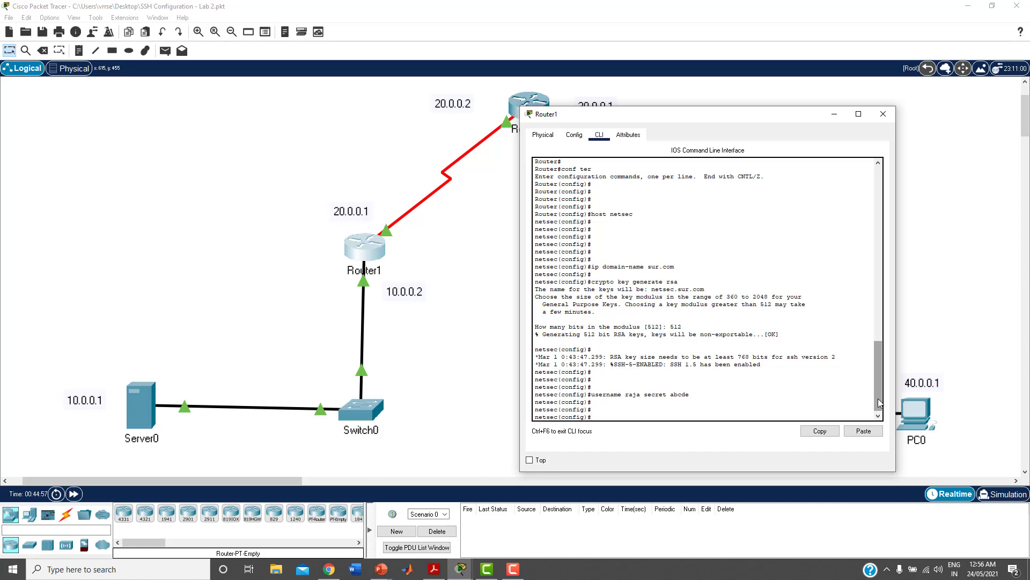
# Configure line vty 0 4 with login local and transport input ssh, then exit
pyautogui.write('line vty 0 4')
pyautogui.press('Return')
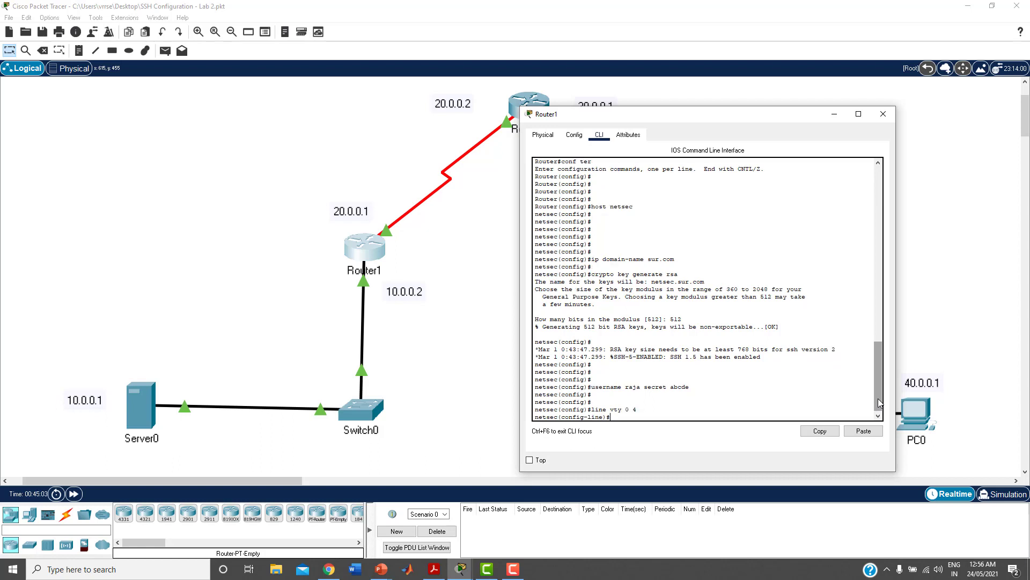
pyautogui.write('login local')
pyautogui.press('Return')
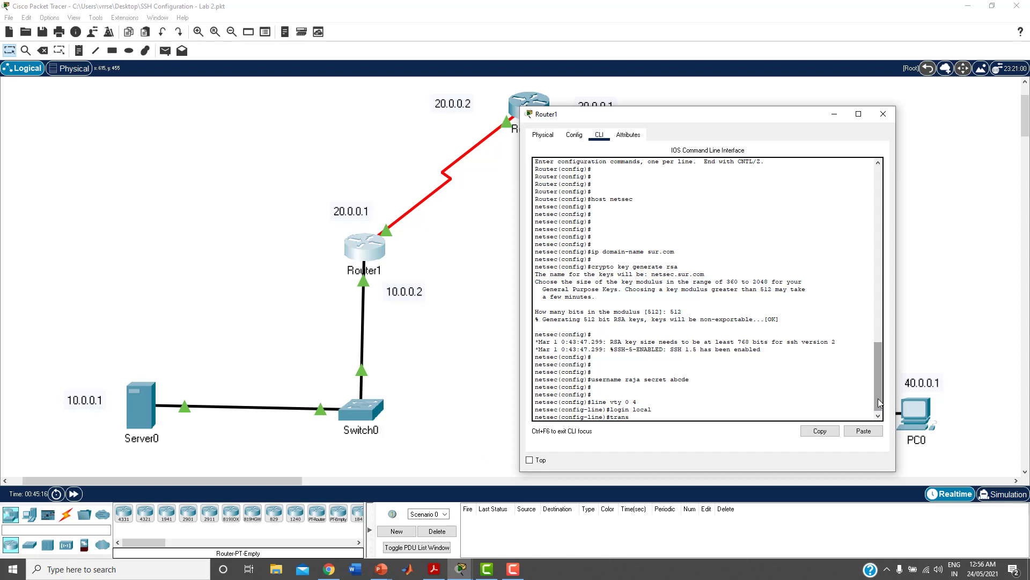
pyautogui.write('ort')
pyautogui.write('input ssh')
pyautogui.press('Return')
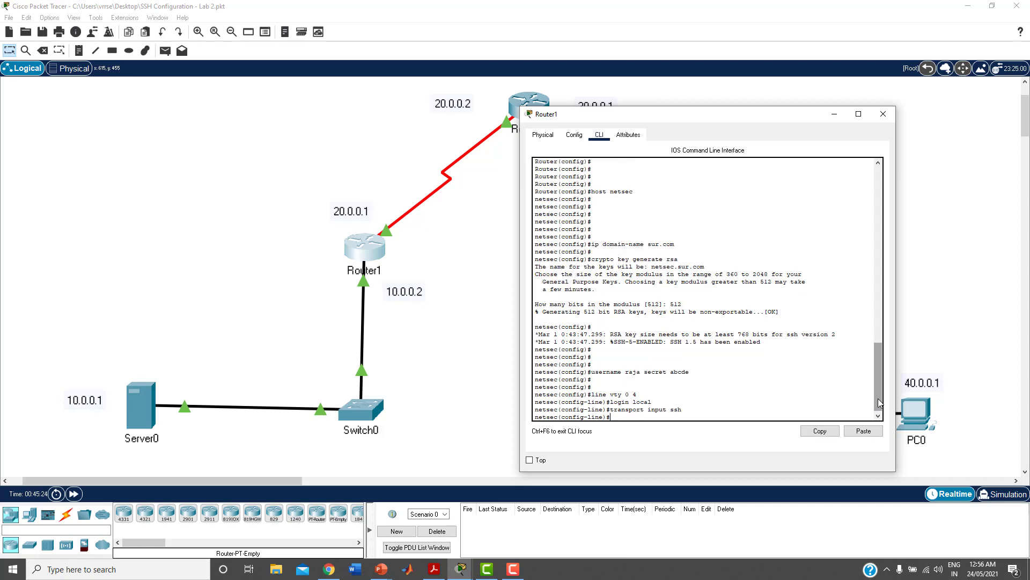
pyautogui.write('exit')
pyautogui.press('Return')
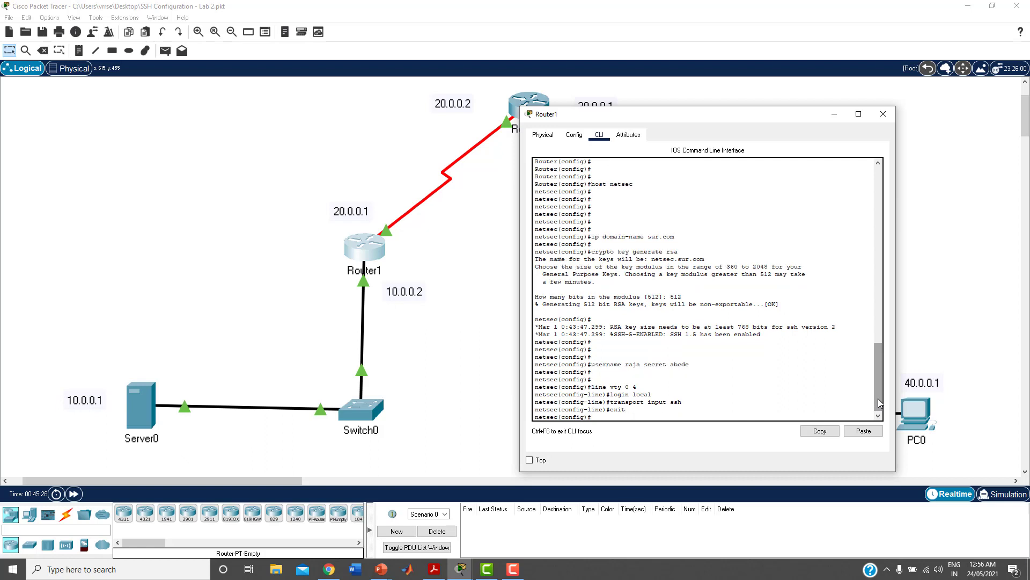
pyautogui.press('Return')
pyautogui.press('Return')
pyautogui.press('Return')
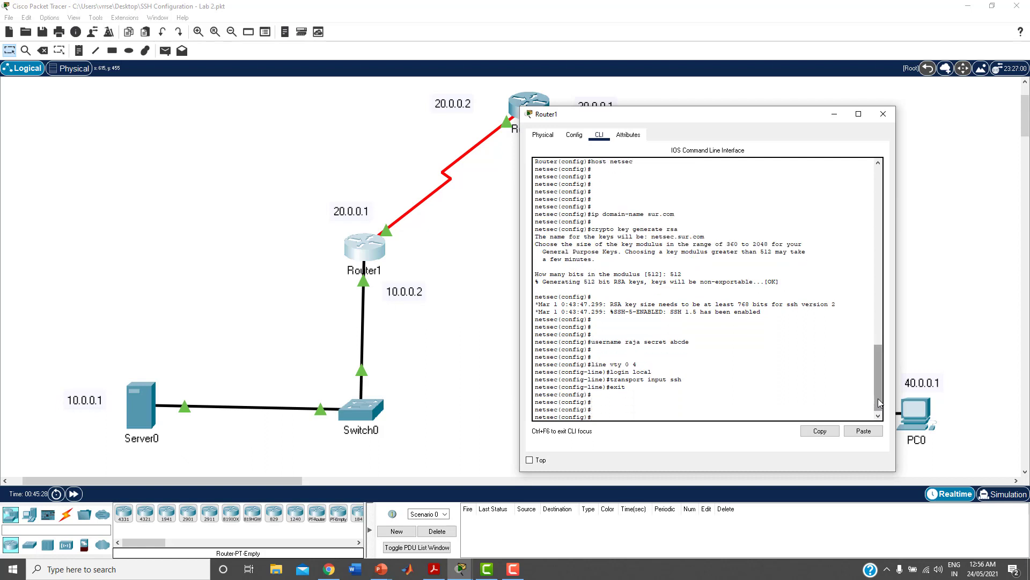
pyautogui.write('exit')
pyautogui.press('Return')
pyautogui.press('Return')
pyautogui.press('Return')
pyautogui.press('Return')
pyautogui.press('Return')
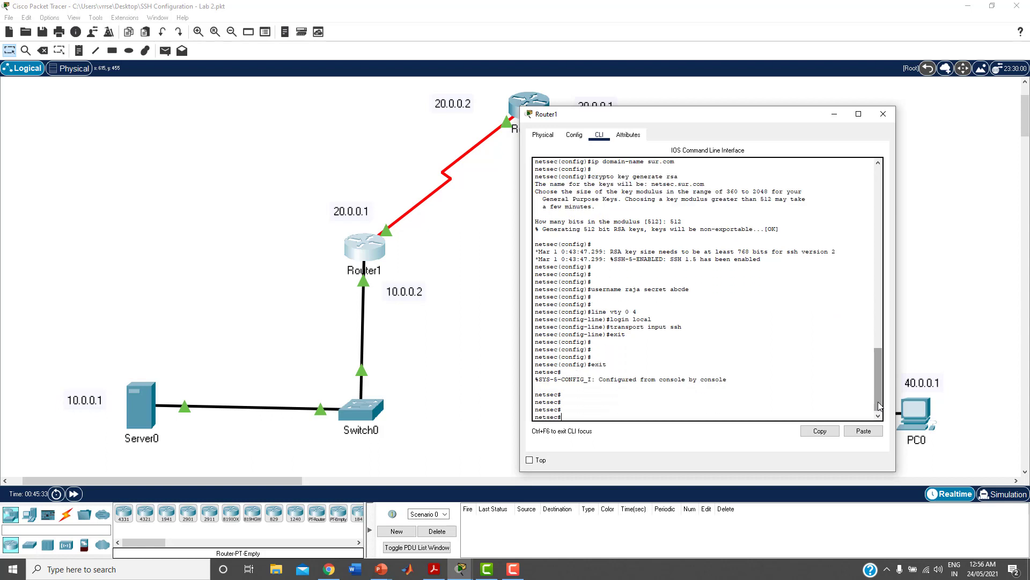
# Copy Router1's running-config to startup-config, accepting the default destination filename
pyautogui.write('c')
pyautogui.write('opy runni')
pyautogui.write('ng-cong')
pyautogui.write('gi')
pyautogui.write('fig')
pyautogui.write(' startup-config')
pyautogui.press('Return')
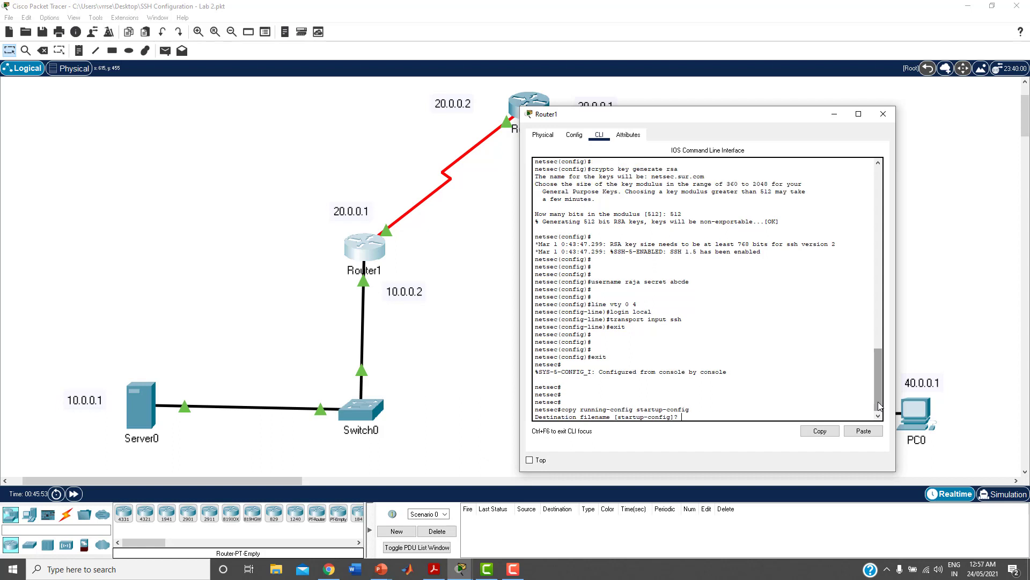
pyautogui.press('Return')
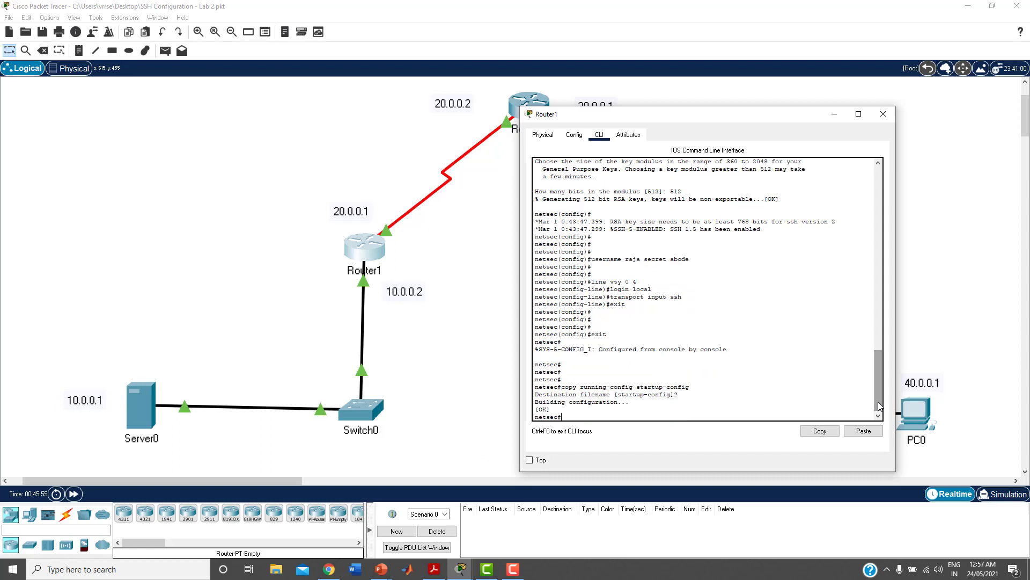
pyautogui.press('Return')
pyautogui.press('Return')
pyautogui.press('Return')
pyautogui.press('Return')
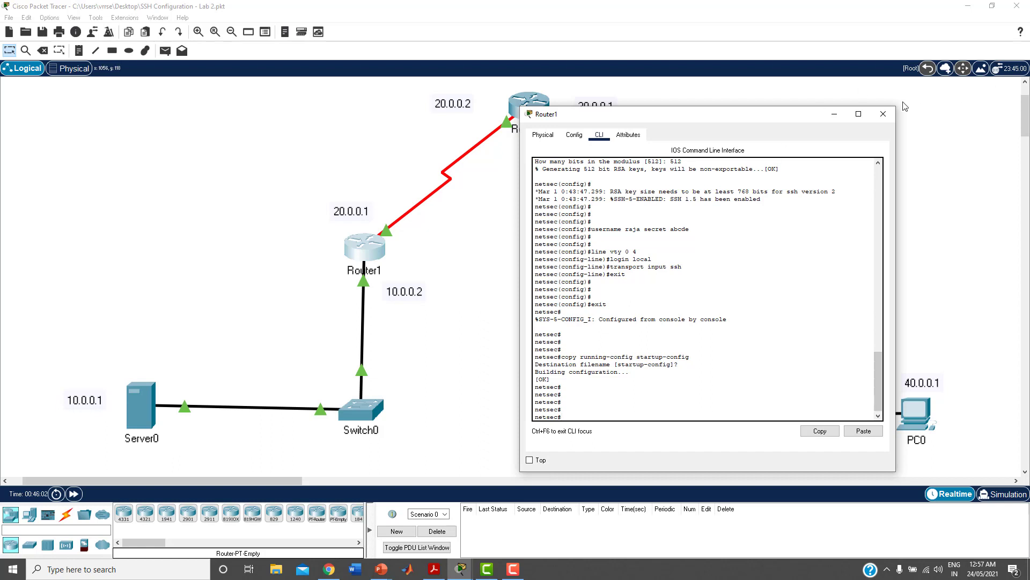
# Close Router1's window and open PC0's Desktop Command Prompt
pyautogui.click(882, 114)
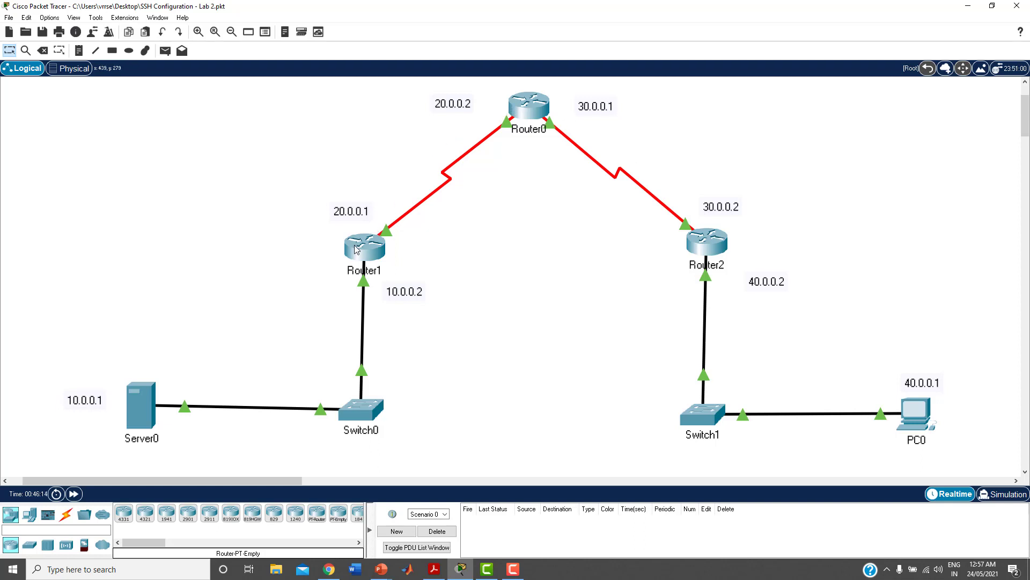
pyautogui.moveTo(355, 250)
pyautogui.click(912, 416)
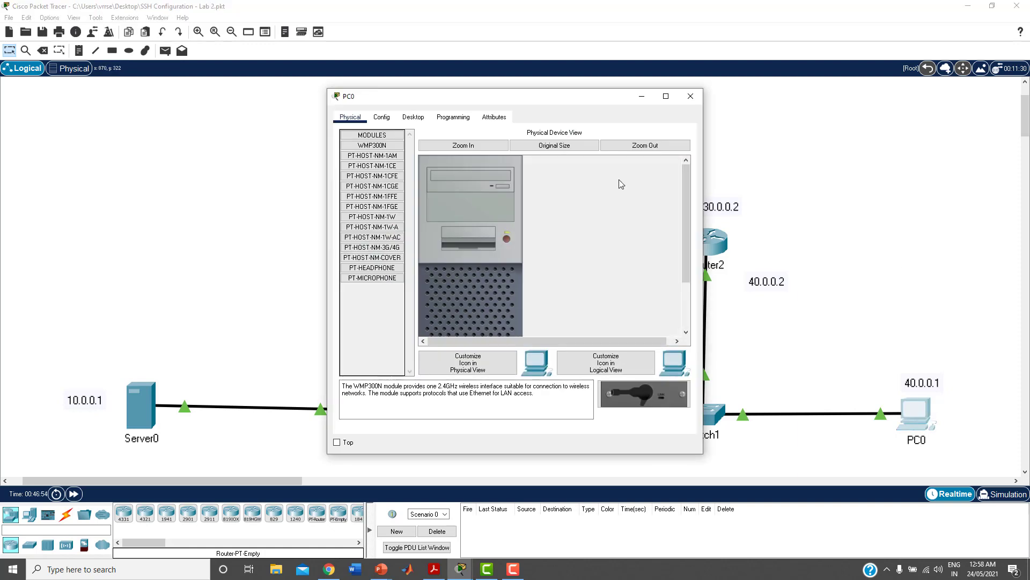
pyautogui.click(415, 117)
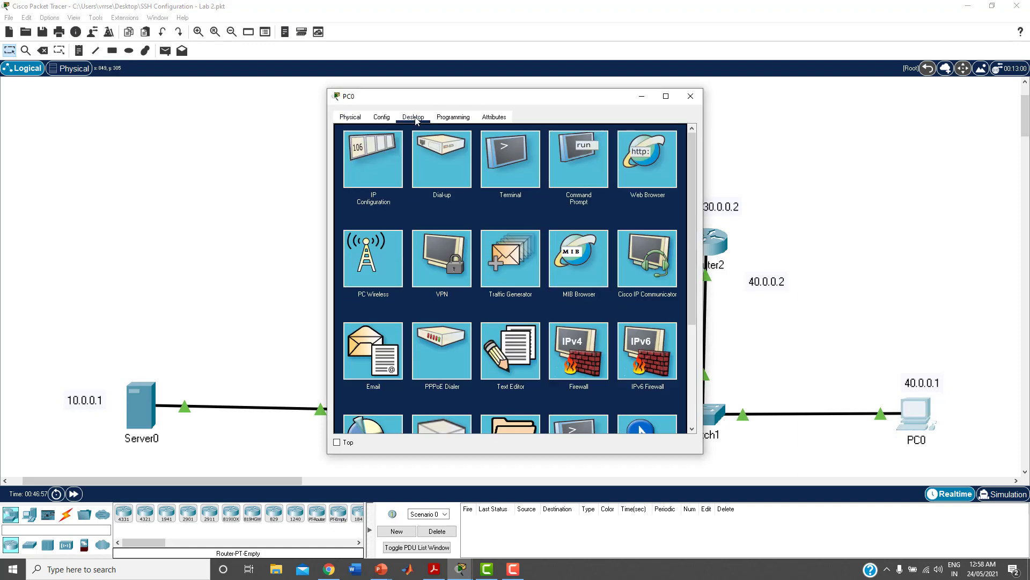
pyautogui.click(579, 161)
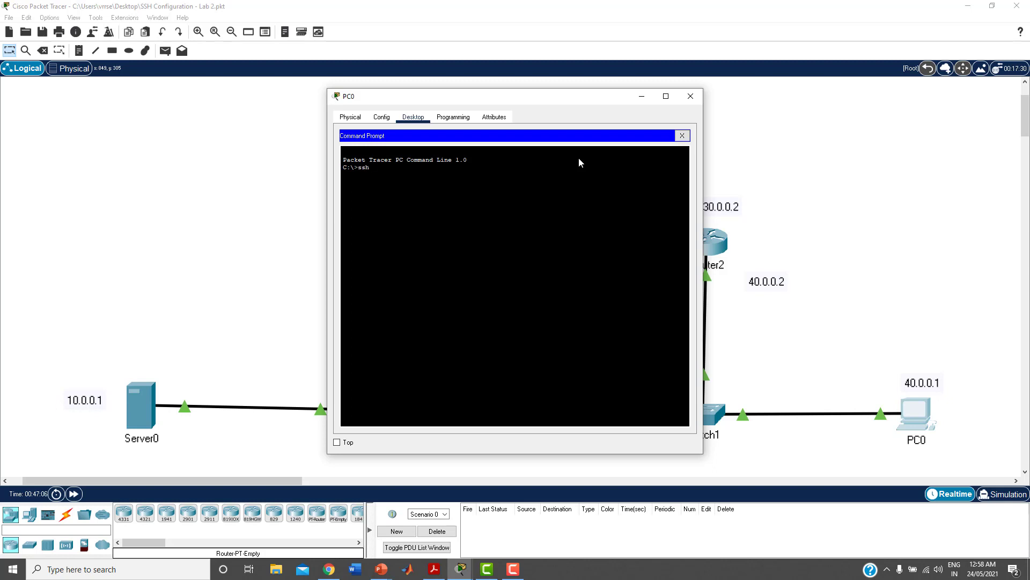
# SSH from PC0 to 20.0.0.1 with the local username, reach netsec>, then close PC0's window
pyautogui.write('l')
pyautogui.press('BackSpace')
pyautogui.write('raja')
pyautogui.moveTo(496, 102); pyautogui.dragTo(635, 98)
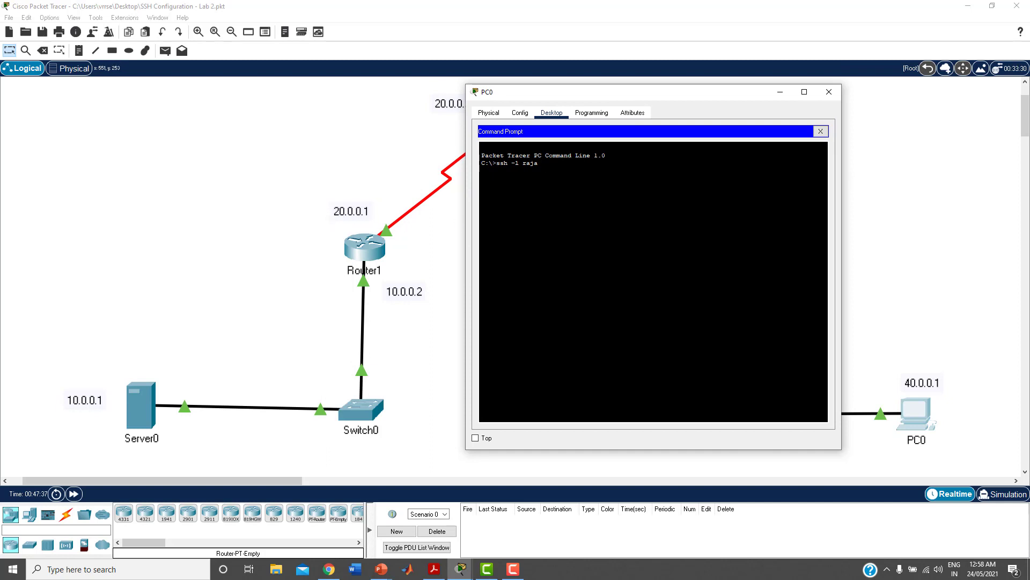
pyautogui.write('20.0.0.1')
pyautogui.press('Return')
pyautogui.press('Return')
pyautogui.press('Return')
pyautogui.press('Return')
pyautogui.press('Return')
pyautogui.press('Return')
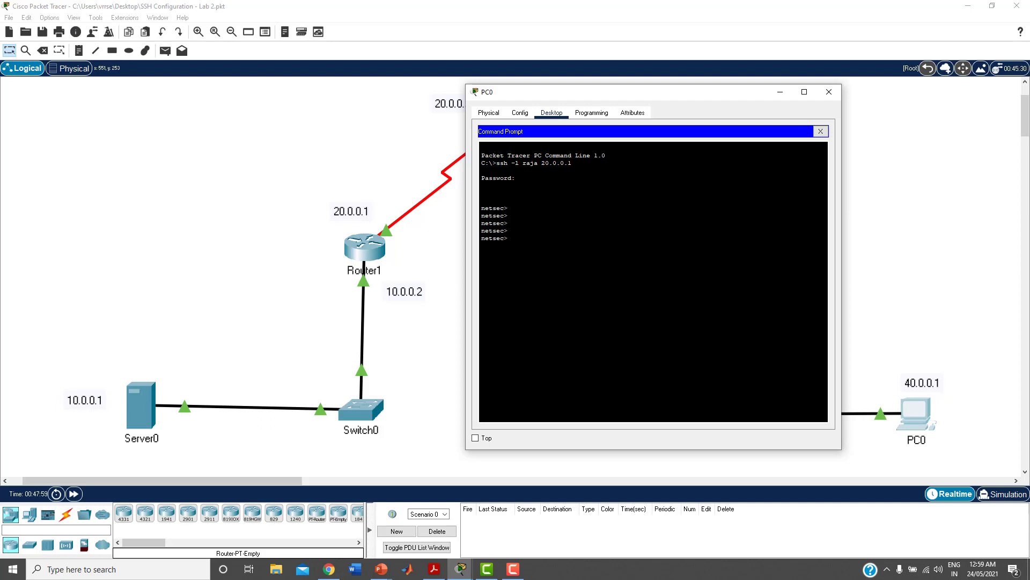
pyautogui.press('Return')
pyautogui.press('Return')
pyautogui.click(832, 93)
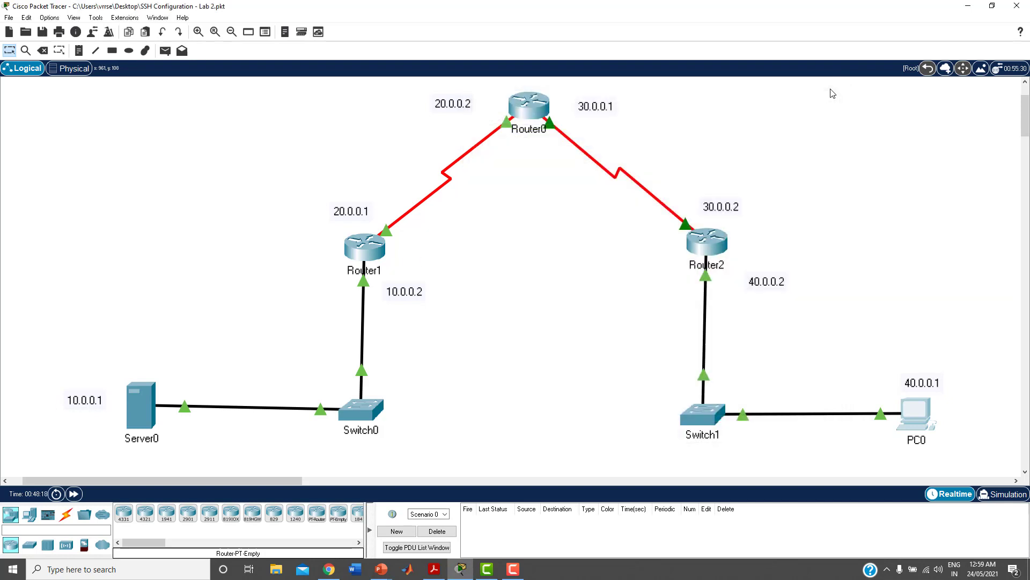